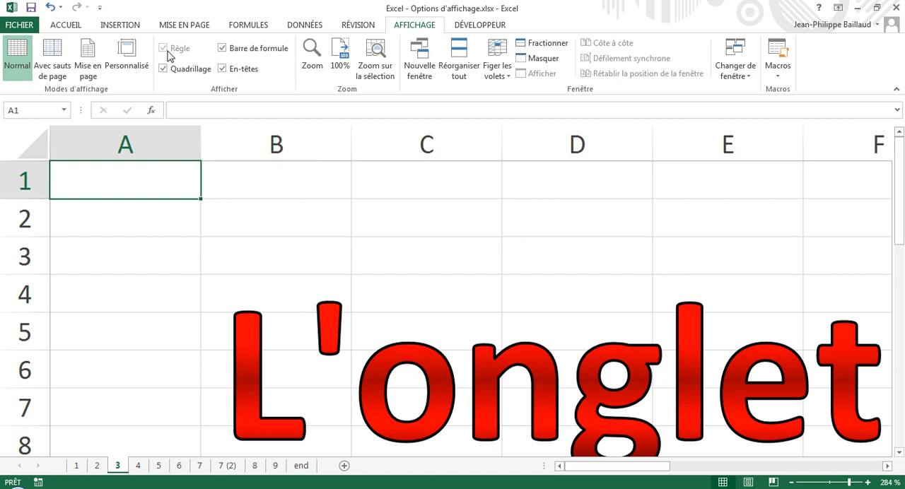
# Hide and restore the formula bar, setting the zoom of sheet 3 to 100% in between.
pyautogui.click(222, 49)
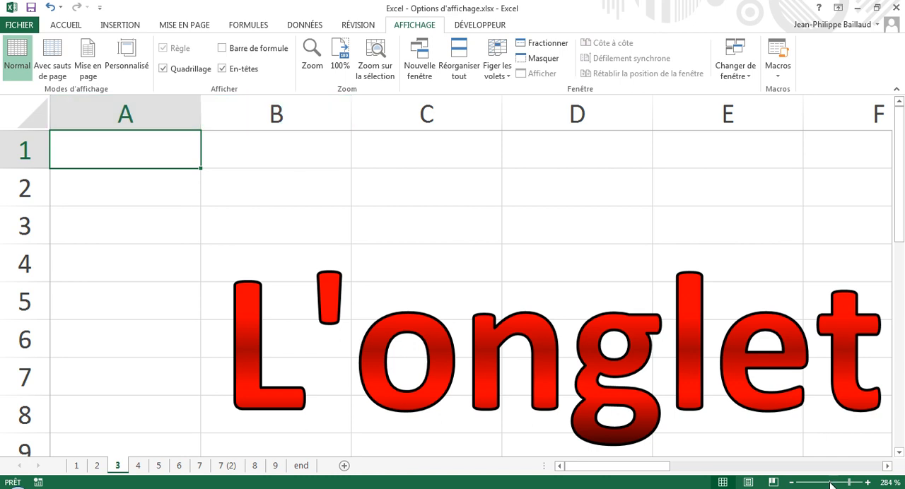
pyautogui.moveTo(830, 486); pyautogui.dragTo(829, 484)
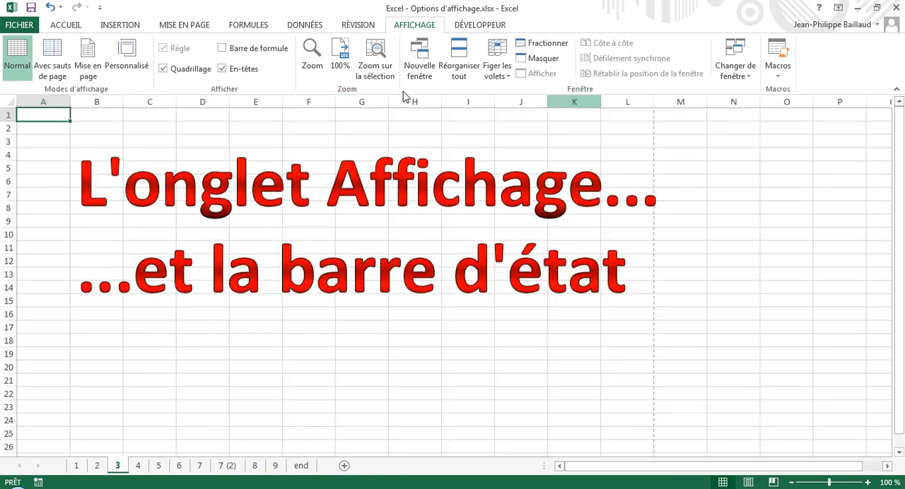
pyautogui.click(222, 50)
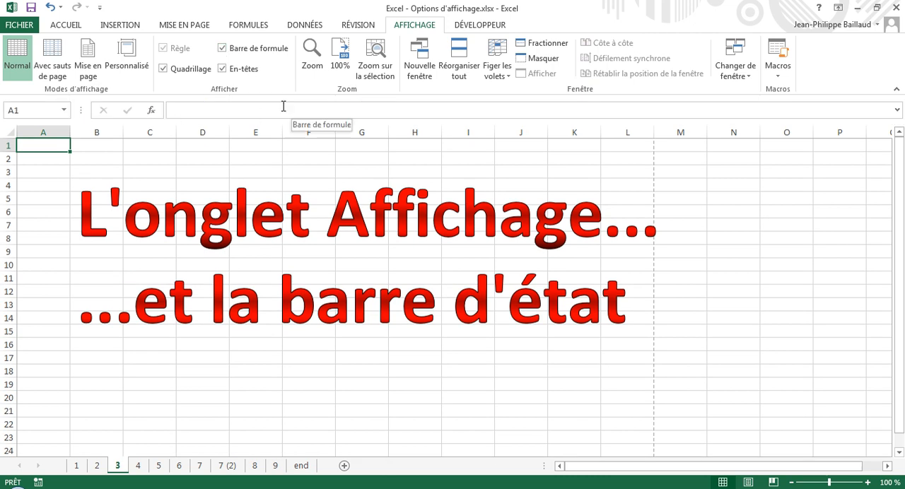
# Turn the row and column headings off and back on, and hide the gridlines of sheet 3.
pyautogui.click(223, 69)
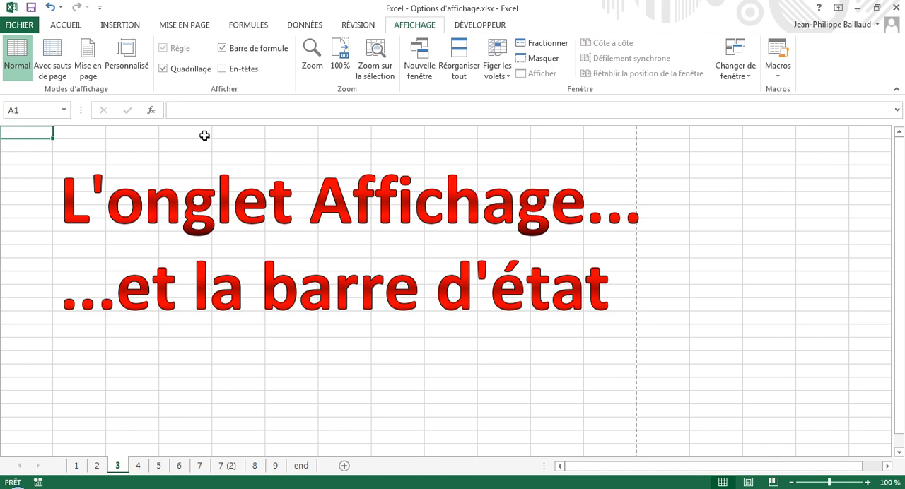
pyautogui.click(223, 69)
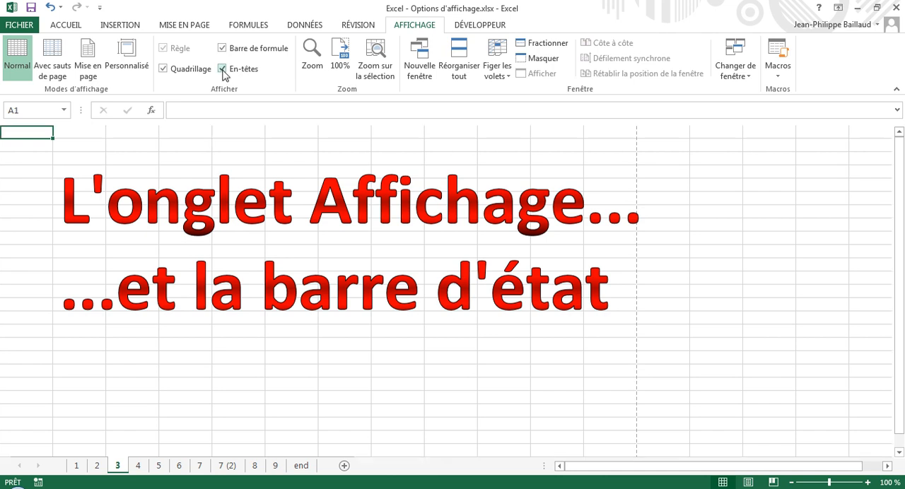
pyautogui.click(163, 70)
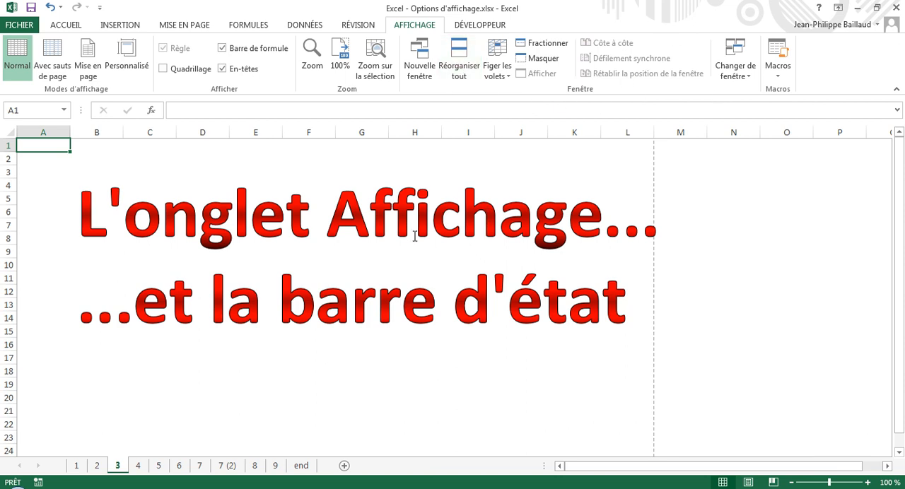
# Open sheet 5, passing by sheet 4, and look through its client list from the header row down and back.
pyautogui.click(139, 466)
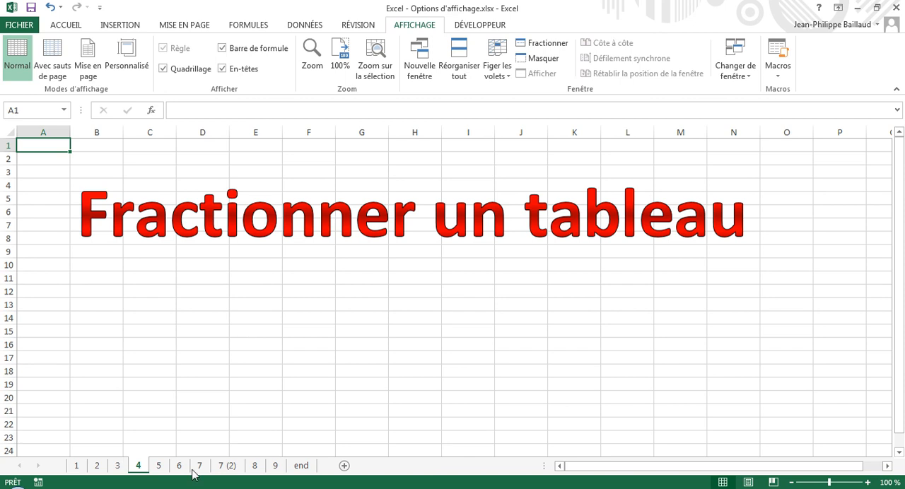
pyautogui.click(158, 465)
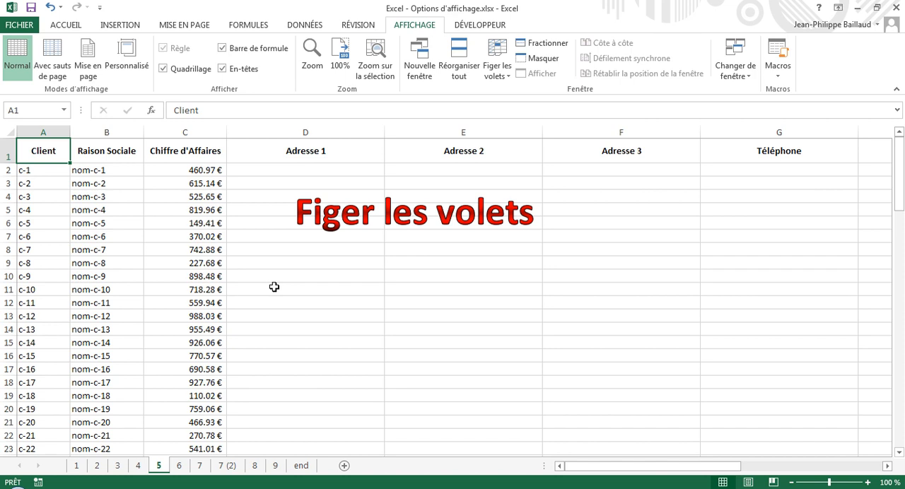
pyautogui.scroll(-7, 275, 287)
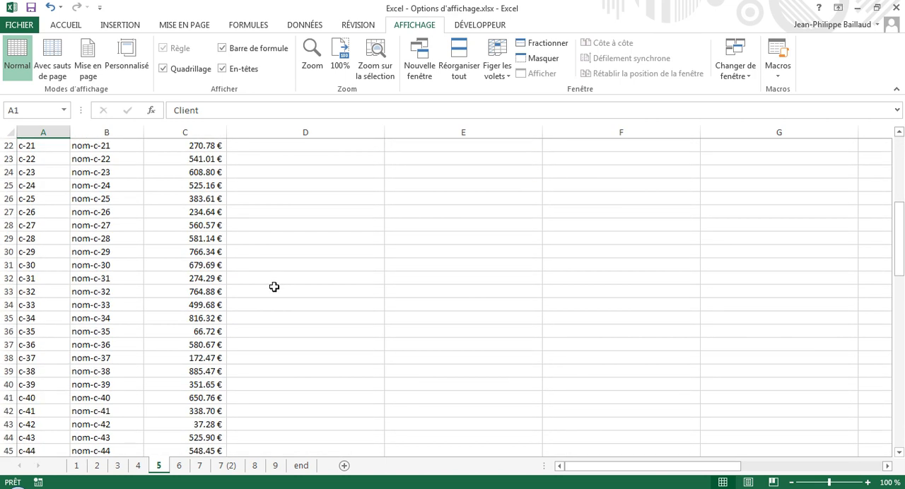
pyautogui.scroll(-2, 290, 289)
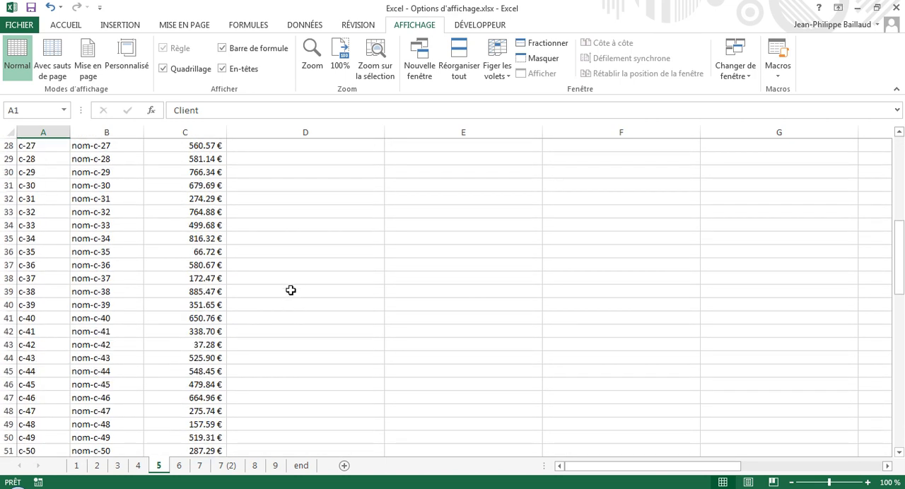
pyautogui.scroll(9, 291, 290)
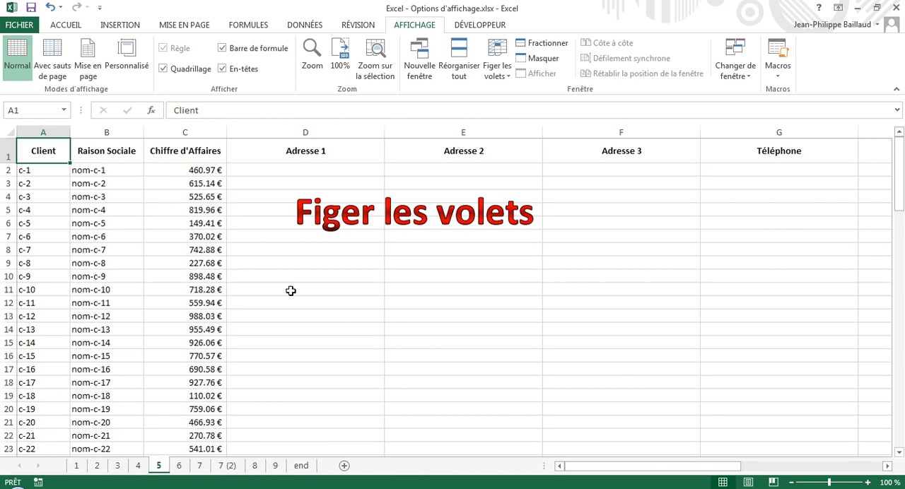
pyautogui.scroll(-13, 301, 281)
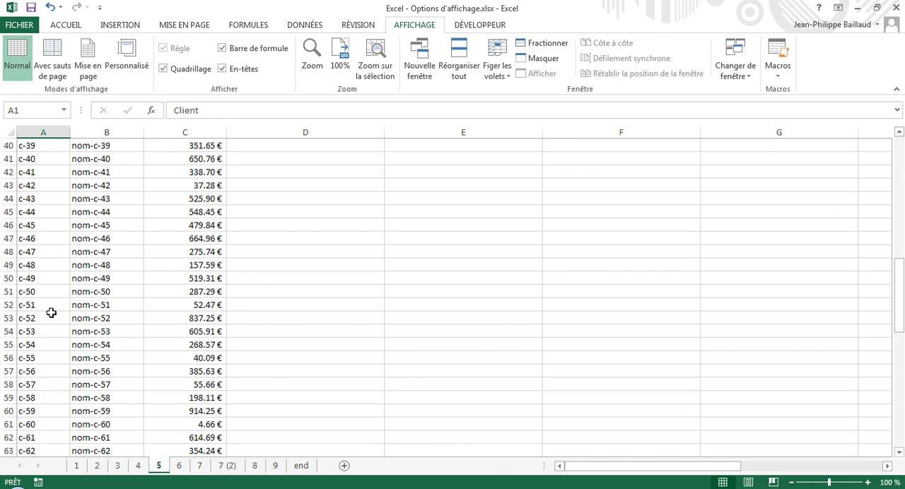
pyautogui.scroll(13, 208, 279)
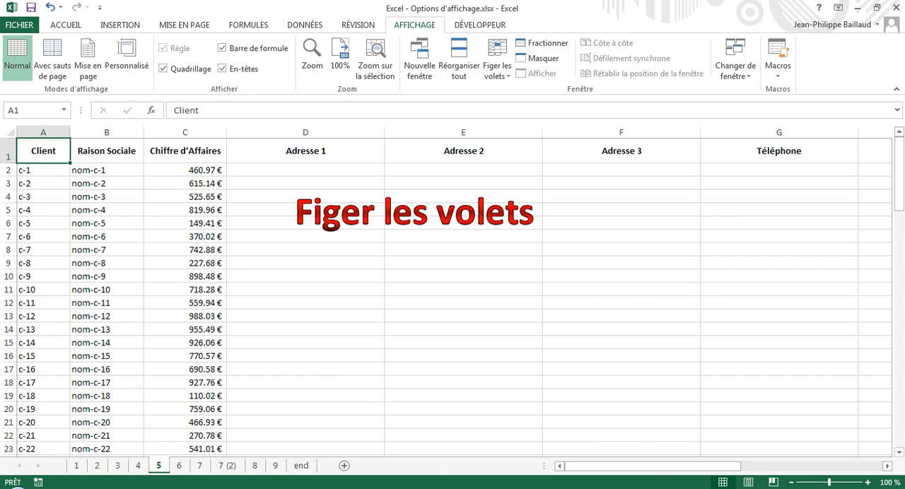
# Freeze the panes of sheet 5 at cell B2, test them in both directions, and unfreeze them.
pyautogui.click(96, 171)
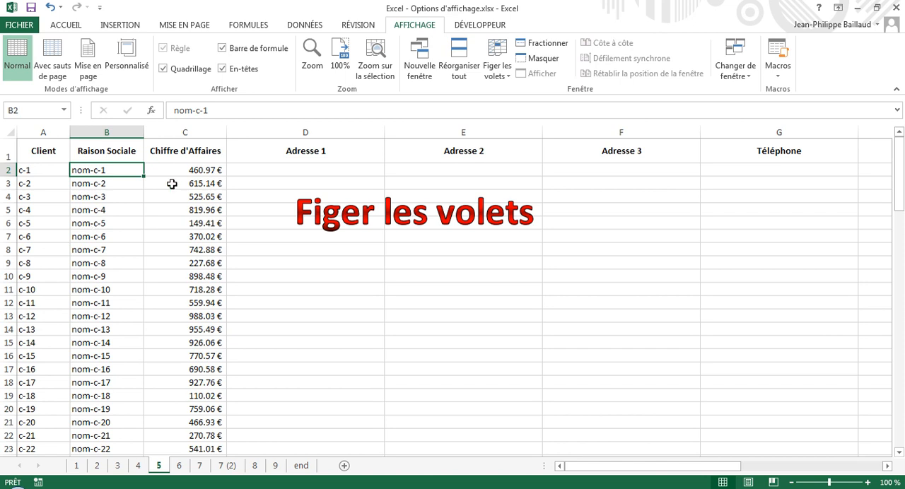
pyautogui.click(497, 68)
pyautogui.click(543, 104)
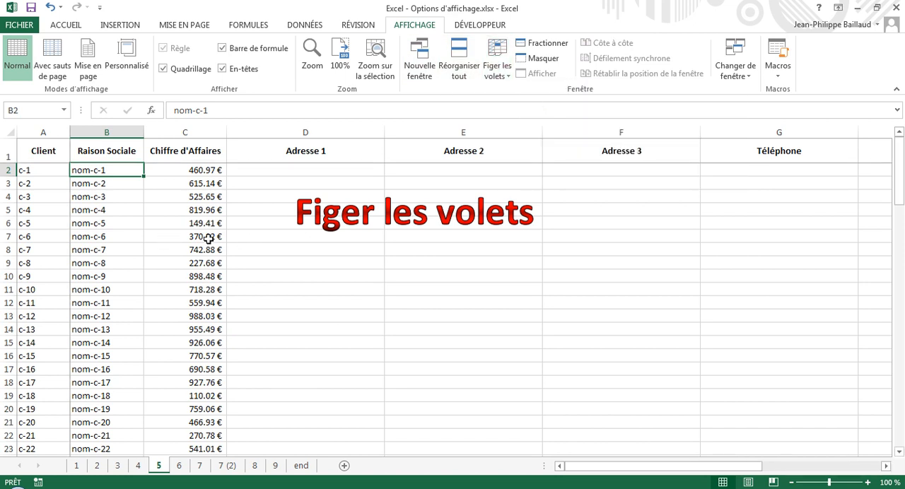
pyautogui.scroll(-9, 209, 239)
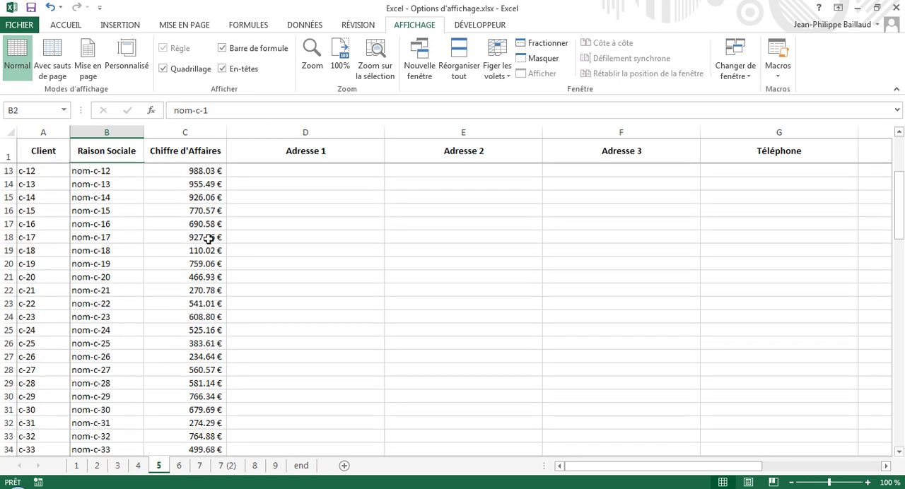
pyautogui.scroll(-6, 209, 239)
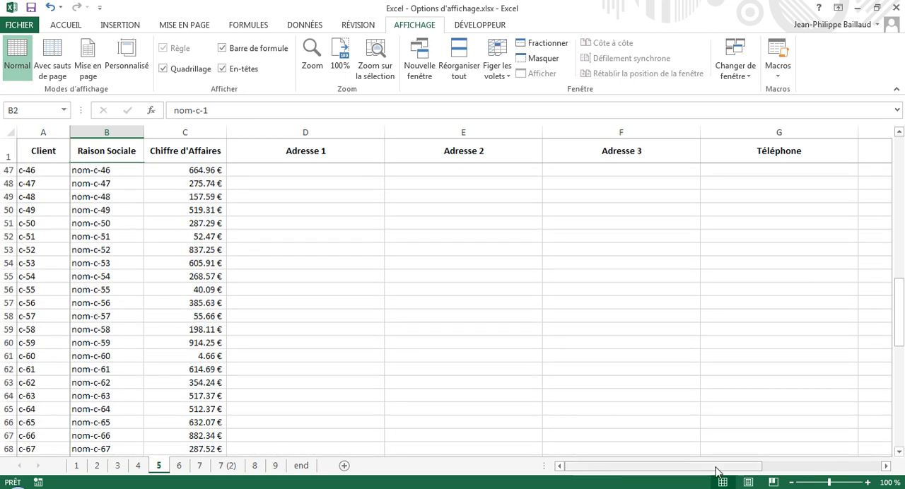
pyautogui.moveTo(885, 471); pyautogui.dragTo(885, 470)
pyautogui.moveTo(783, 471); pyautogui.dragTo(592, 466)
pyautogui.scroll(15, 430, 381)
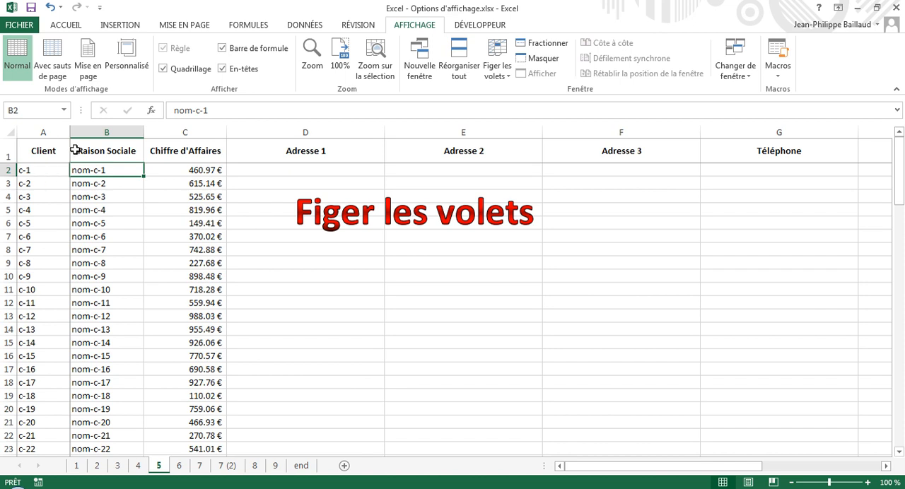
pyautogui.click(499, 58)
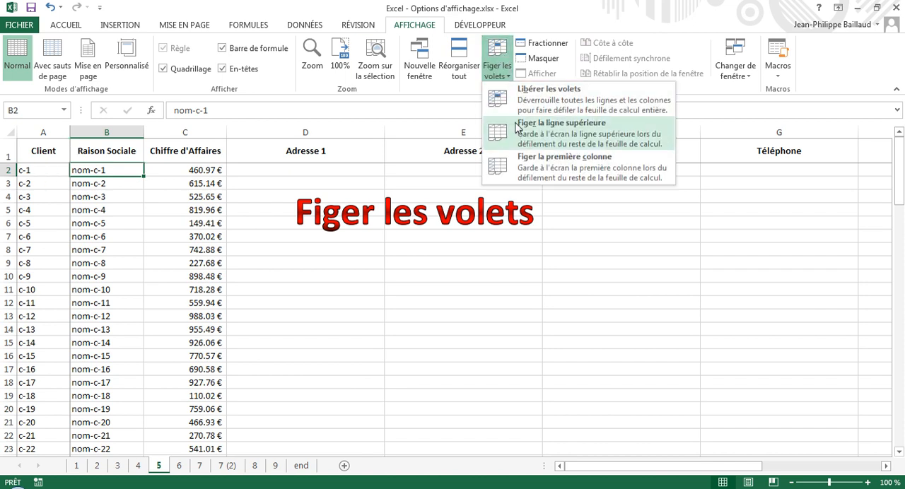
pyautogui.click(532, 101)
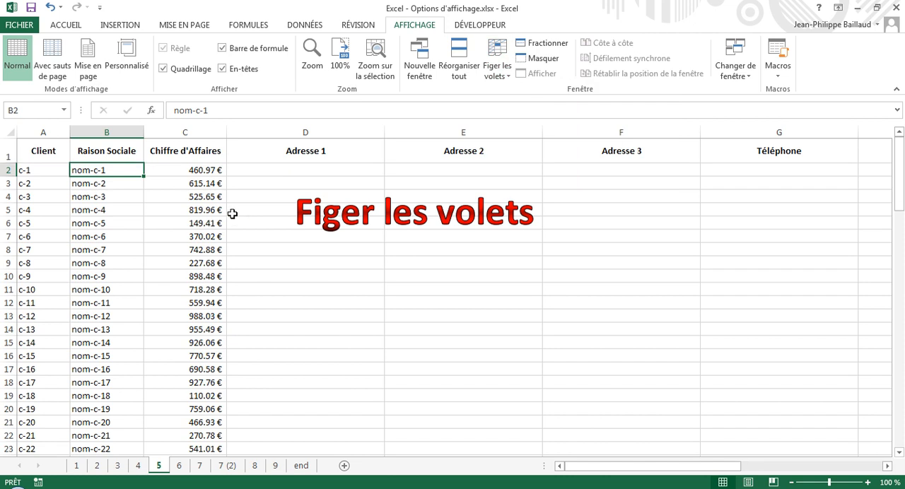
# Freeze the panes at cell C2 to hold row 1 and columns A and B, test them, and unfreeze them.
pyautogui.click(171, 174)
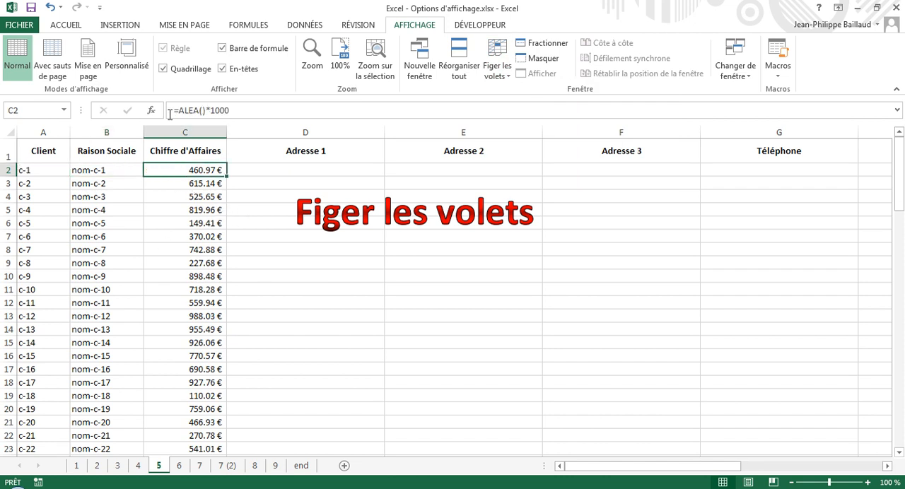
pyautogui.click(495, 71)
pyautogui.click(525, 97)
pyautogui.scroll(-3, 347, 241)
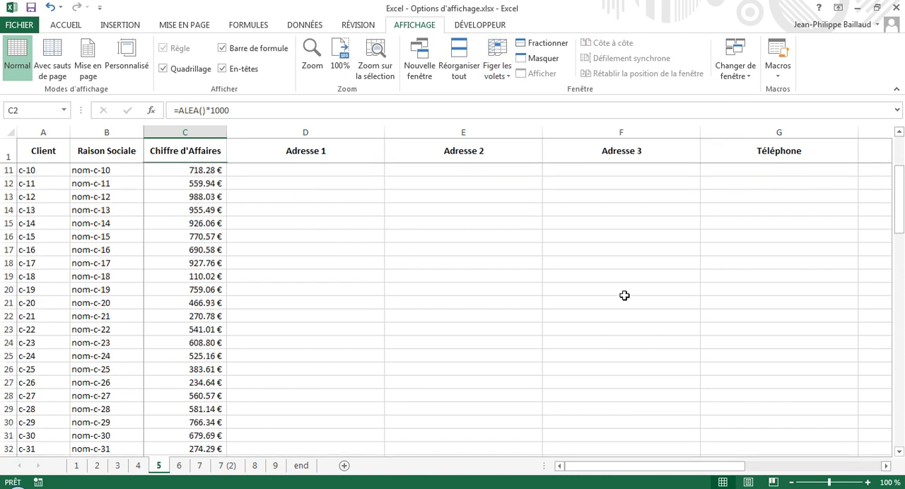
pyautogui.click(885, 466)
pyautogui.click(885, 465)
pyautogui.click(885, 466)
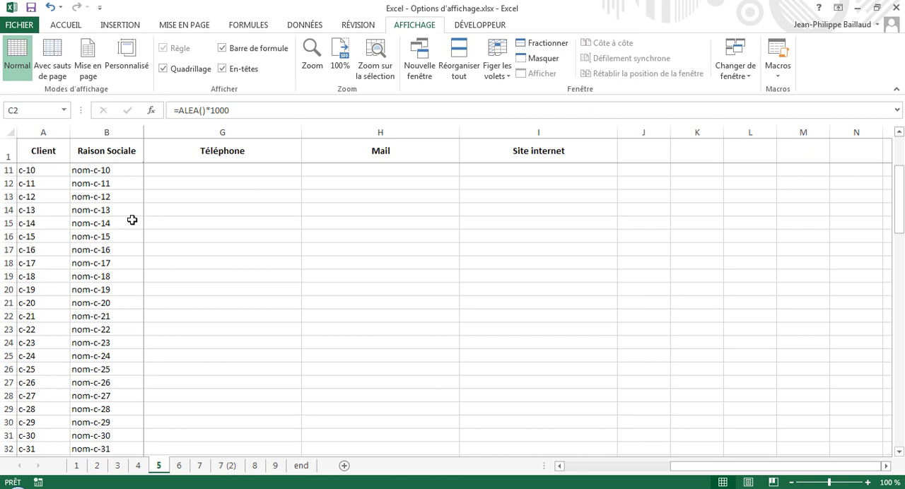
pyautogui.click(499, 78)
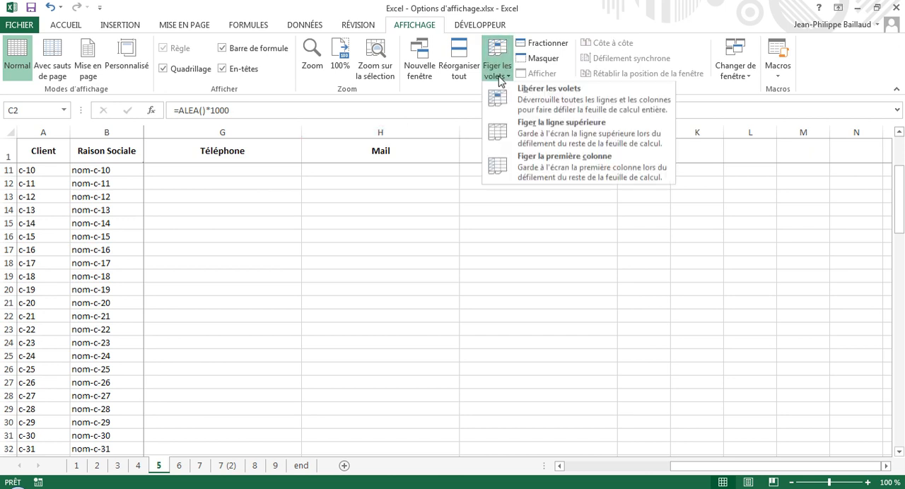
pyautogui.click(527, 101)
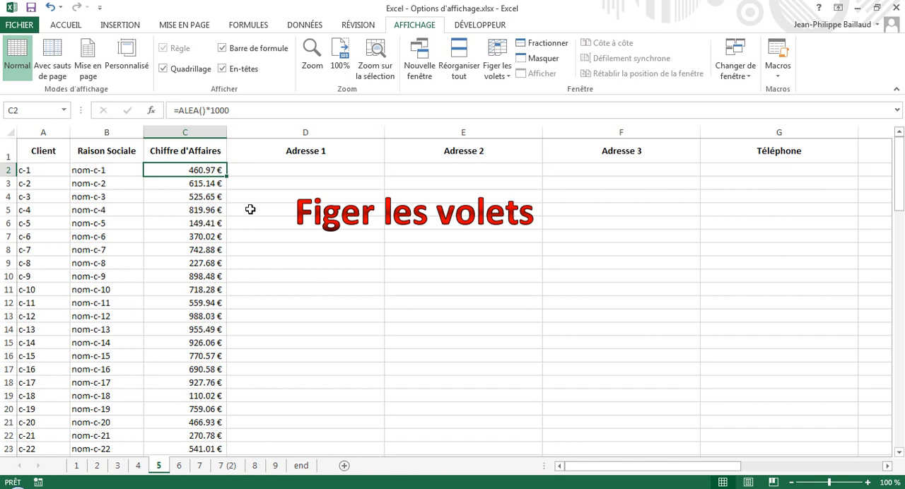
# Split the window on sheet 6 and remove the vertical divider, keeping only the horizontal one below row 11.
pyautogui.click(179, 466)
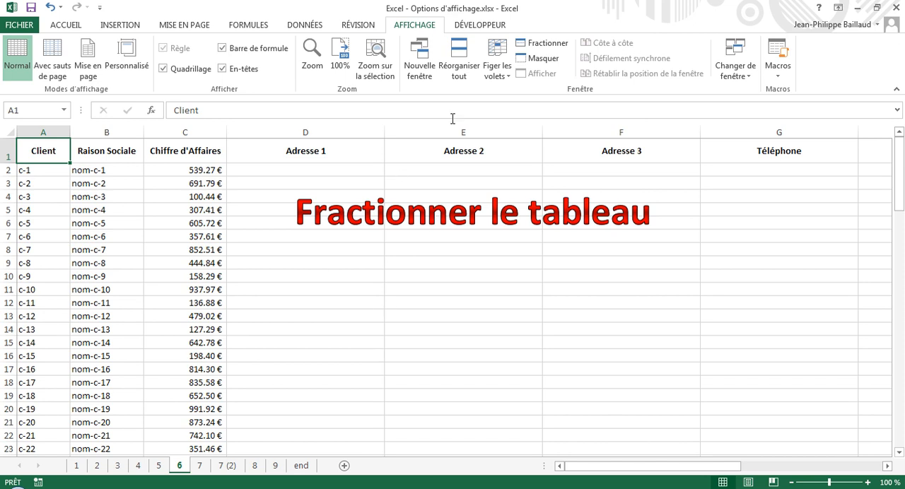
pyautogui.click(540, 47)
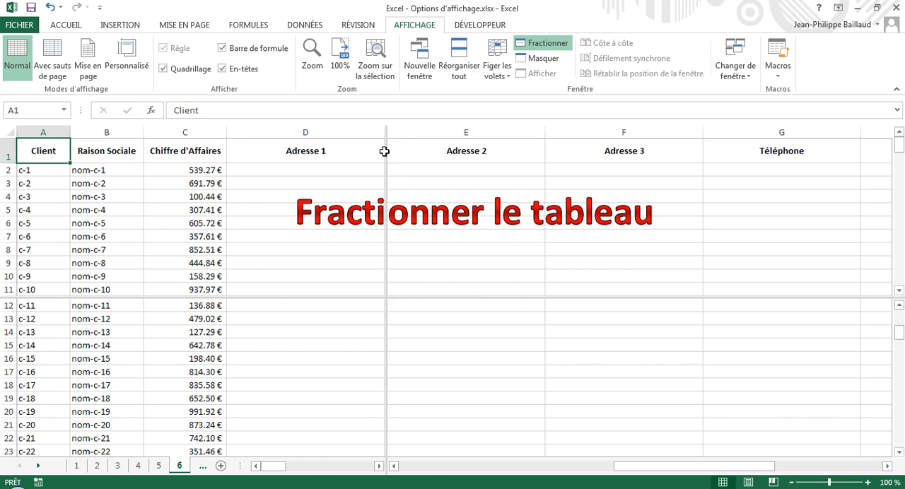
pyautogui.moveTo(386, 328); pyautogui.dragTo(16, 330)
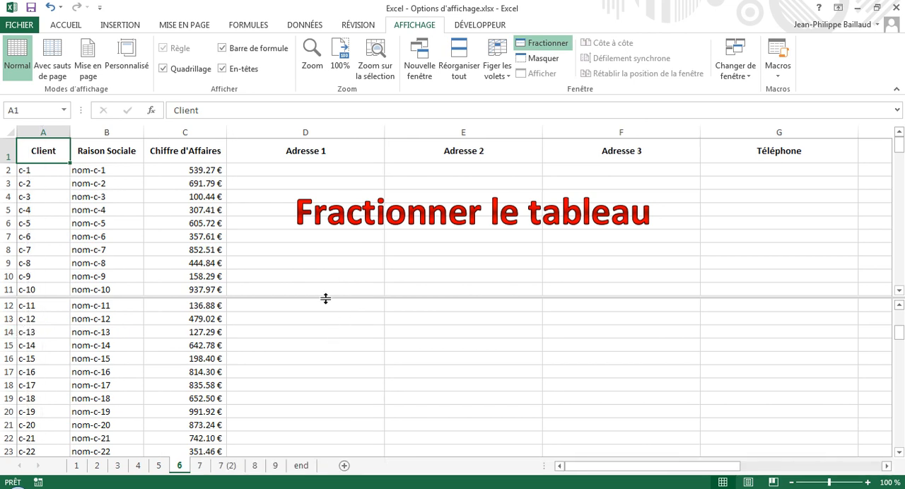
pyautogui.moveTo(325, 301); pyautogui.dragTo(326, 302)
# Select cell D15 in the lower pane and look through that pane to the end of the client list.
pyautogui.click(270, 350)
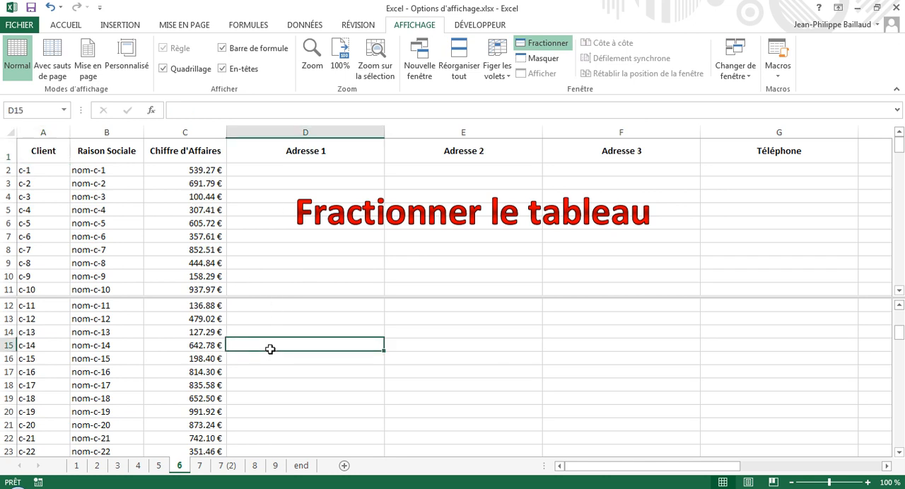
pyautogui.scroll(-5, 272, 352)
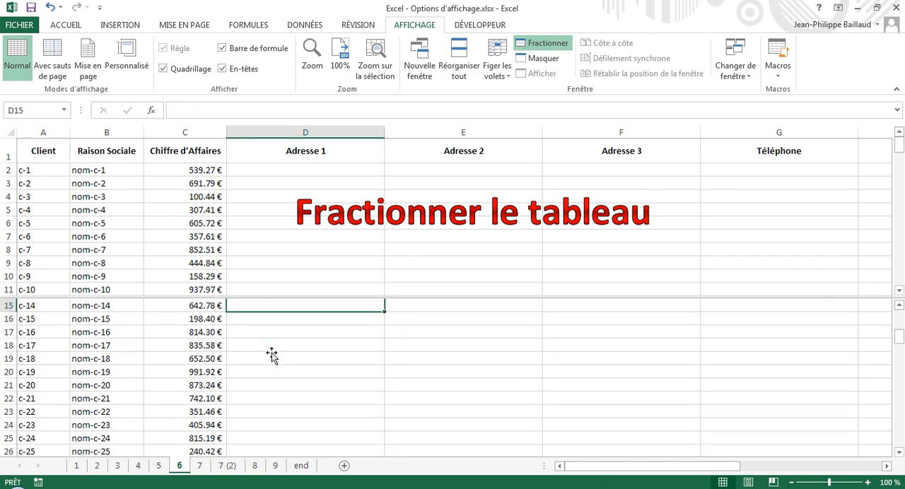
pyautogui.scroll(-14, 271, 352)
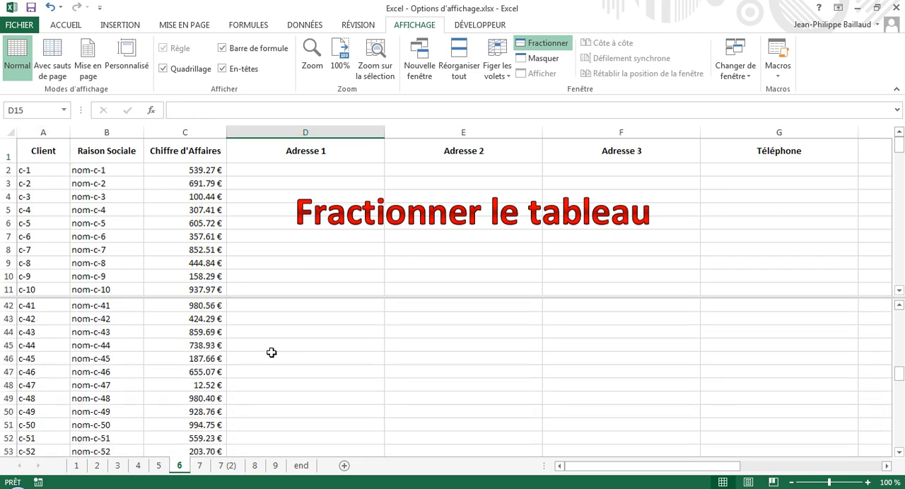
pyautogui.scroll(-9, 271, 352)
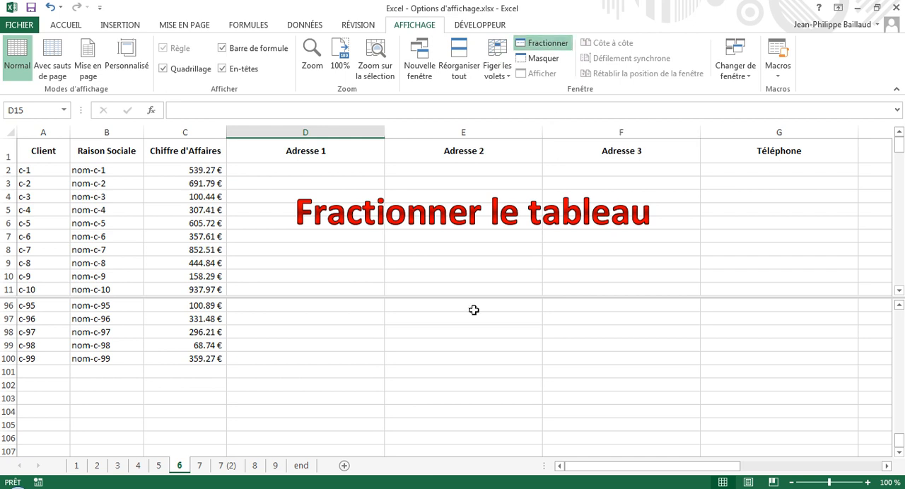
# Open a second window of the workbook from sheet 7 and bring up the previews of both windows.
pyautogui.click(199, 465)
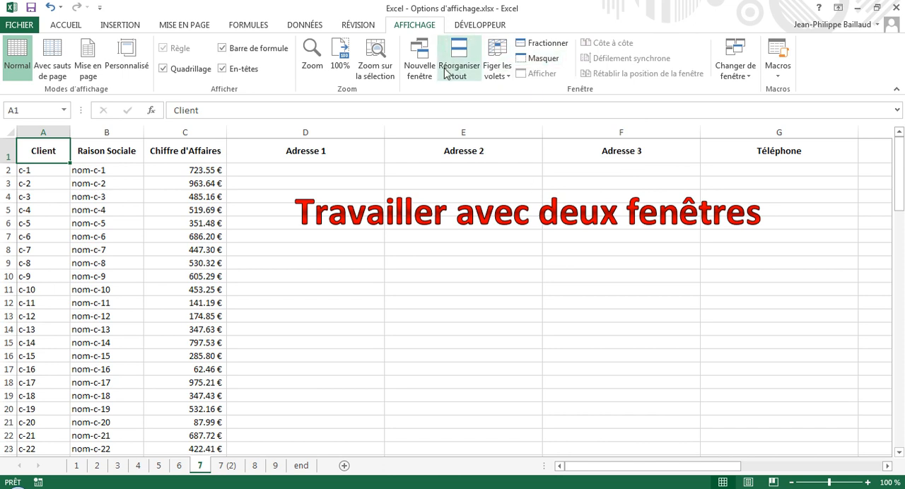
pyautogui.click(418, 66)
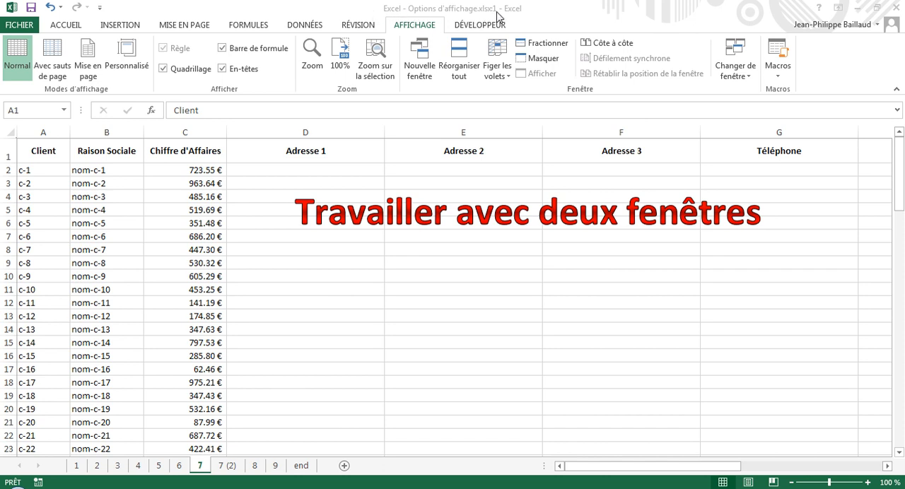
pyautogui.moveTo(230, 488)
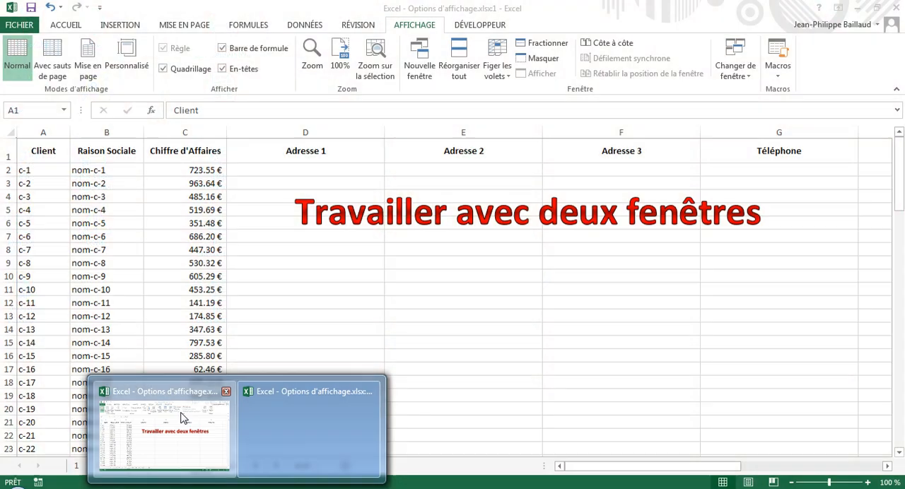
# Switch to the first window of the workbook and arrange all windows with the Vertical option.
pyautogui.click(181, 413)
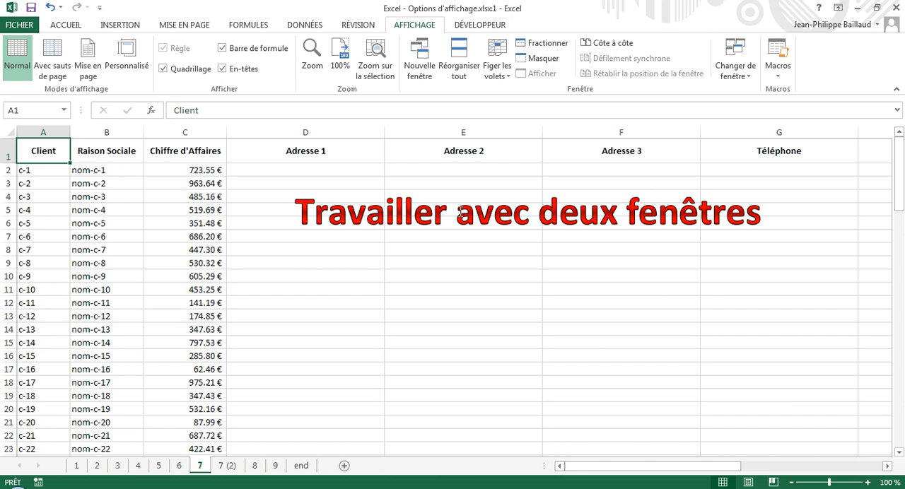
pyautogui.click(466, 64)
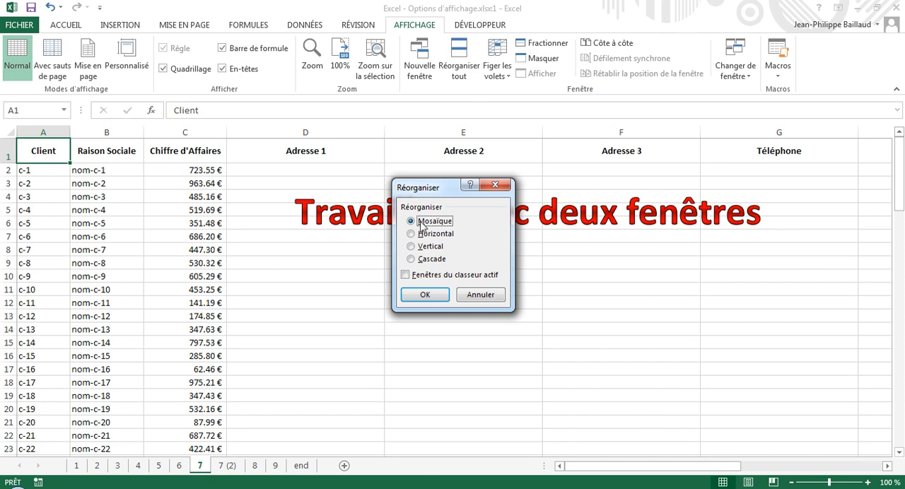
pyautogui.click(410, 247)
pyautogui.click(424, 295)
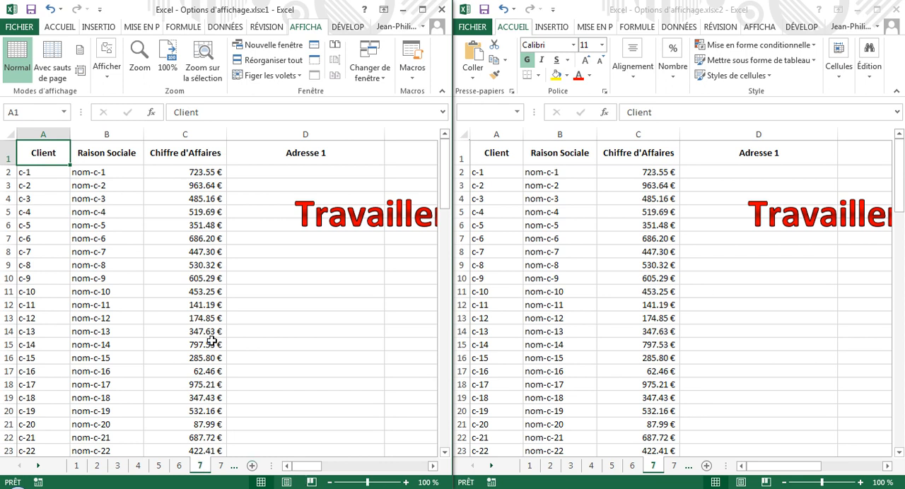
# Display sheet 7 (2) in the second window, keeping sheet 7 in the first.
pyautogui.click(673, 469)
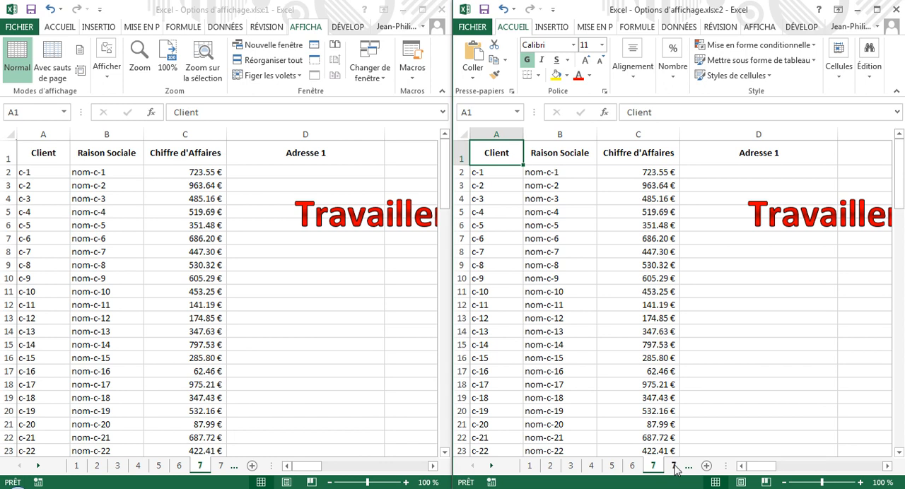
pyautogui.click(673, 466)
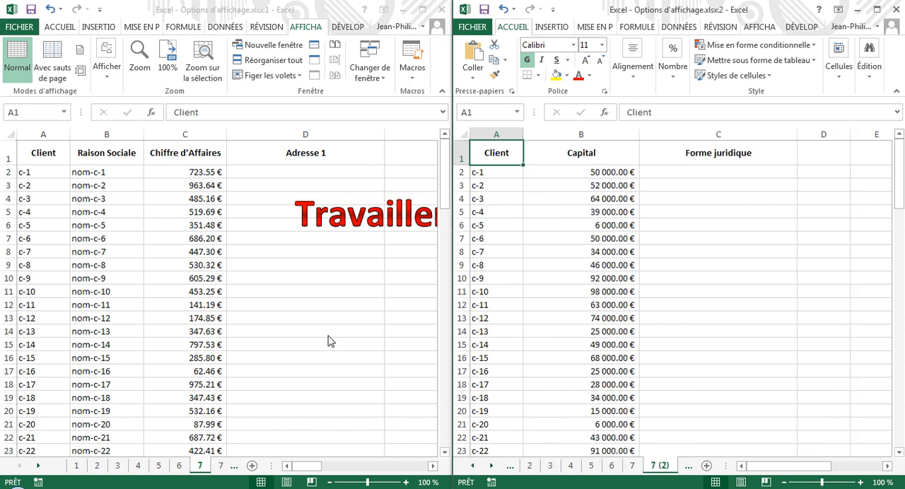
pyautogui.scroll(-3, 328, 337)
pyautogui.scroll(3, 327, 337)
# Select cell B11 in both windows to compare the data of client c-10 across the two sheets.
pyautogui.click(102, 317)
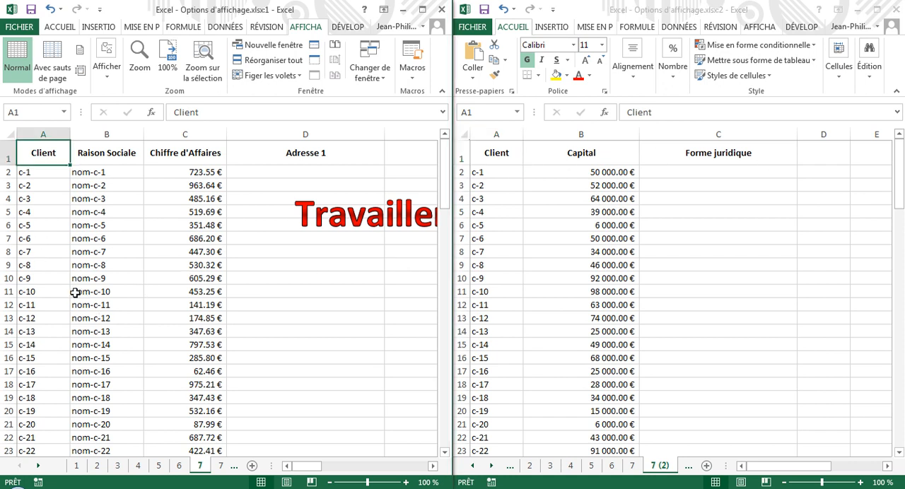
pyautogui.click(76, 291)
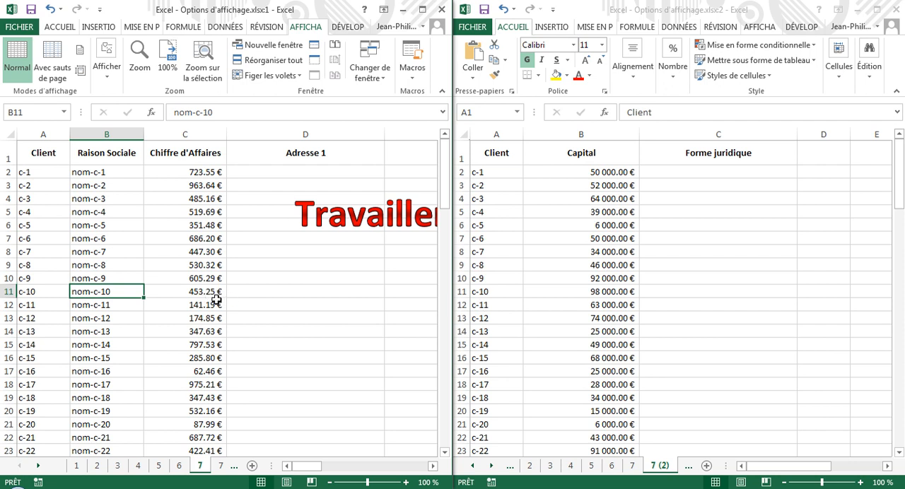
pyautogui.click(495, 294)
pyautogui.click(558, 293)
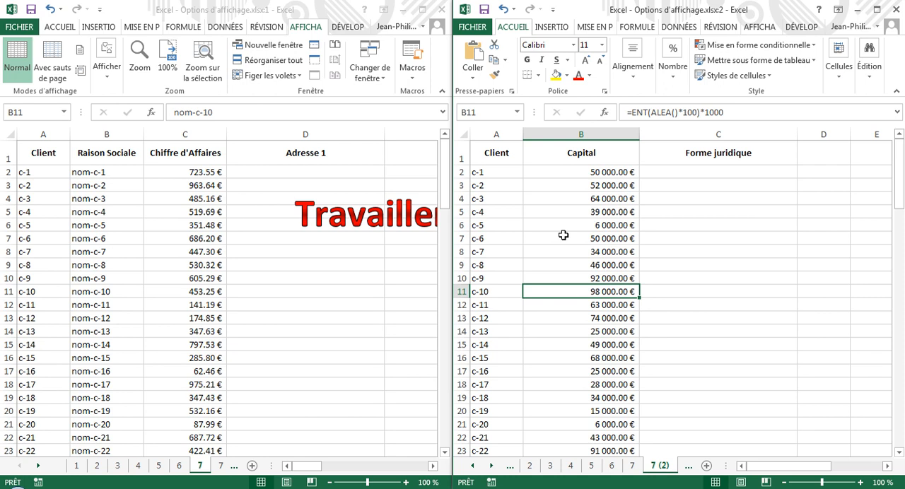
# Close the second window and maximize the remaining one.
pyautogui.click(894, 16)
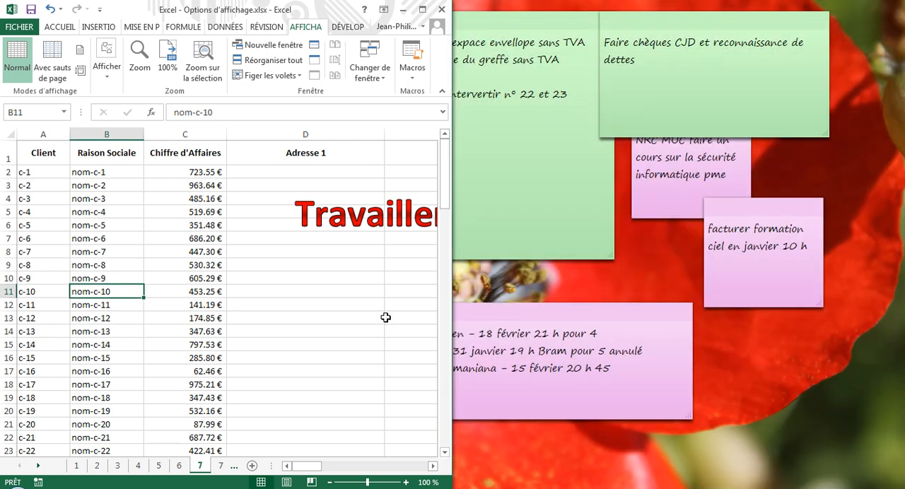
pyautogui.doubleClick(350, 14)
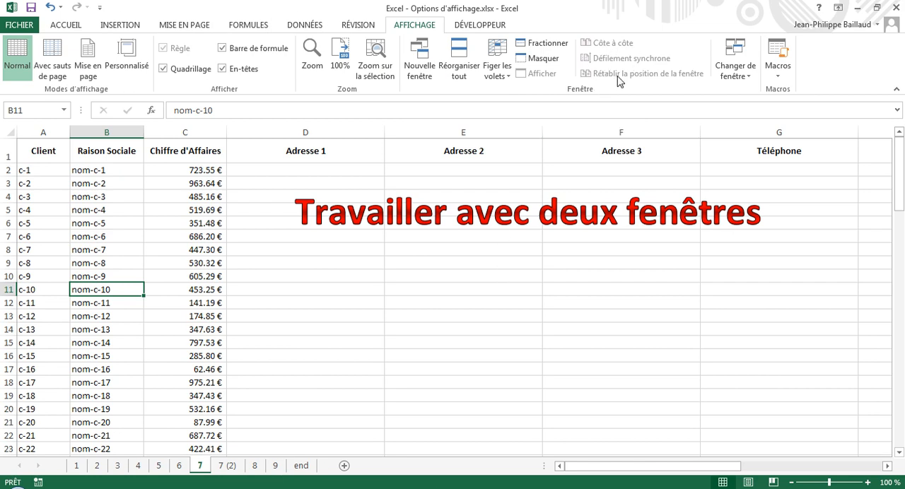
# Open a new window of the workbook and view the two windows side by side.
pyautogui.click(414, 65)
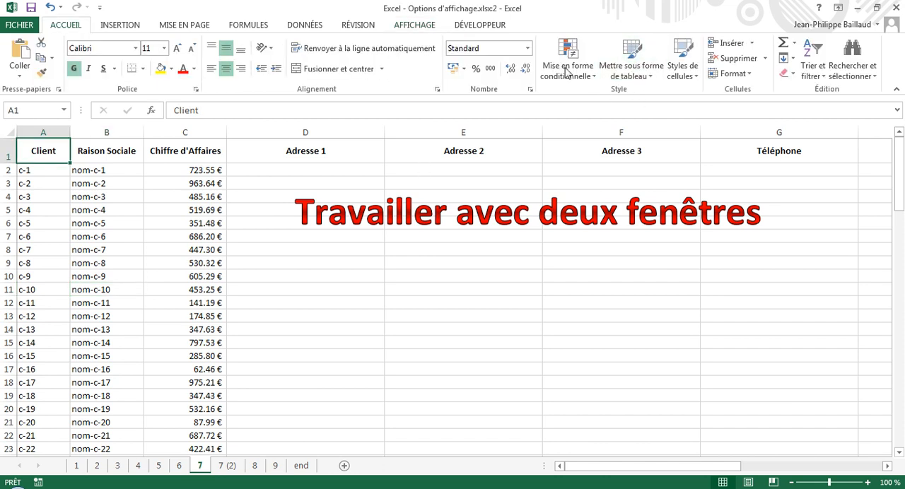
pyautogui.click(413, 27)
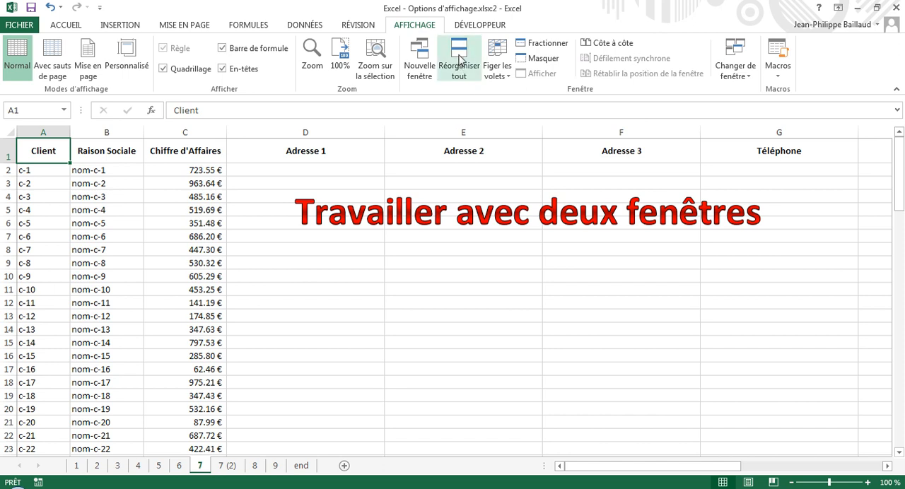
pyautogui.click(606, 44)
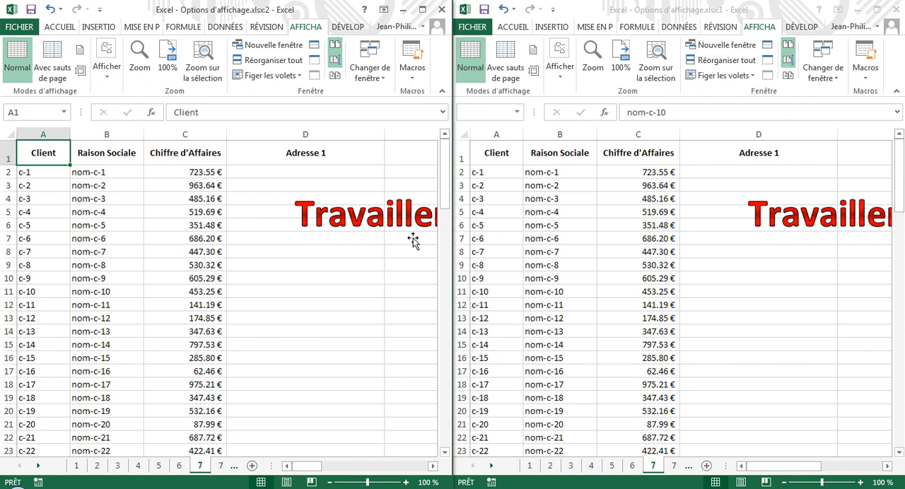
# Test synchronous scrolling by moving down the client list and back to its beginning.
pyautogui.click(320, 239)
pyautogui.scroll(-10, 304, 304)
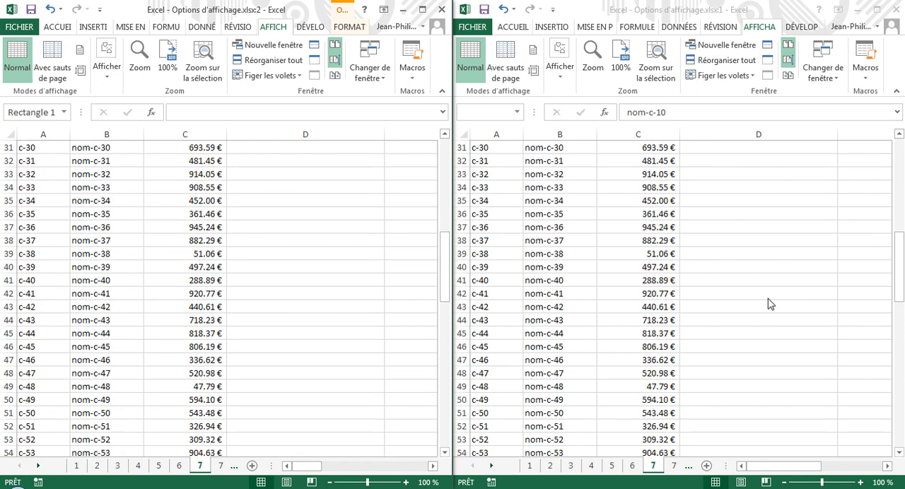
pyautogui.scroll(10, 771, 304)
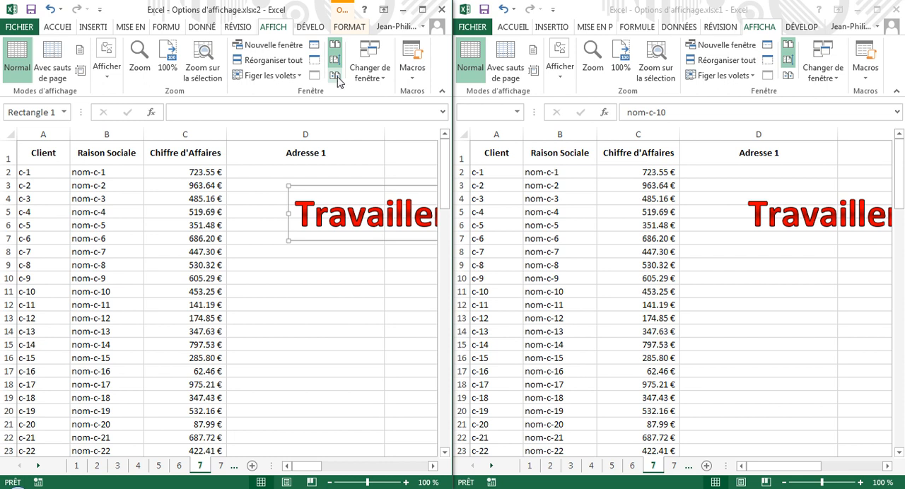
# Reset the position of the side-by-side windows and close the second window.
pyautogui.click(335, 74)
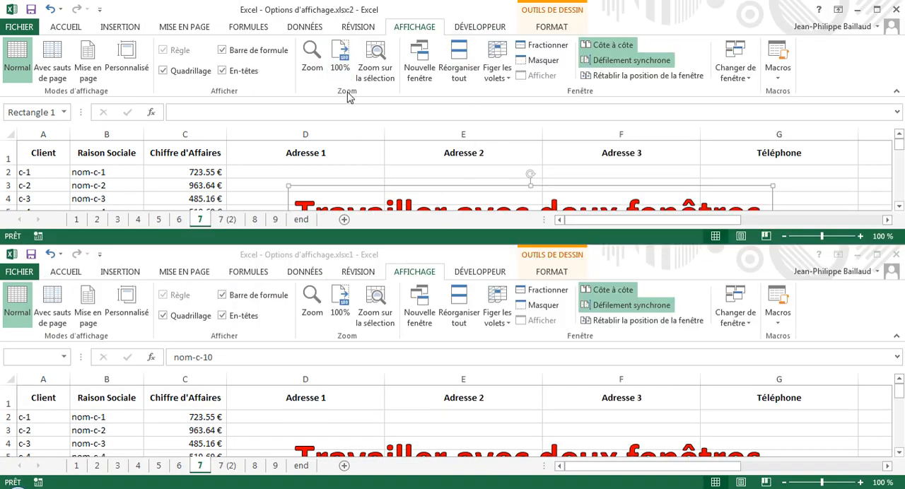
pyautogui.click(896, 10)
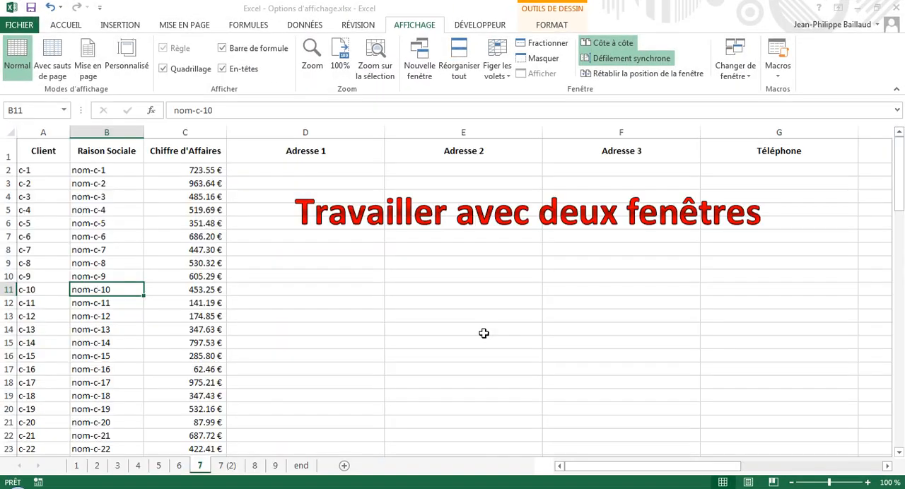
# Go to sheet 9 and hide rows 3 to 10, from Février to Septembre.
pyautogui.click(255, 466)
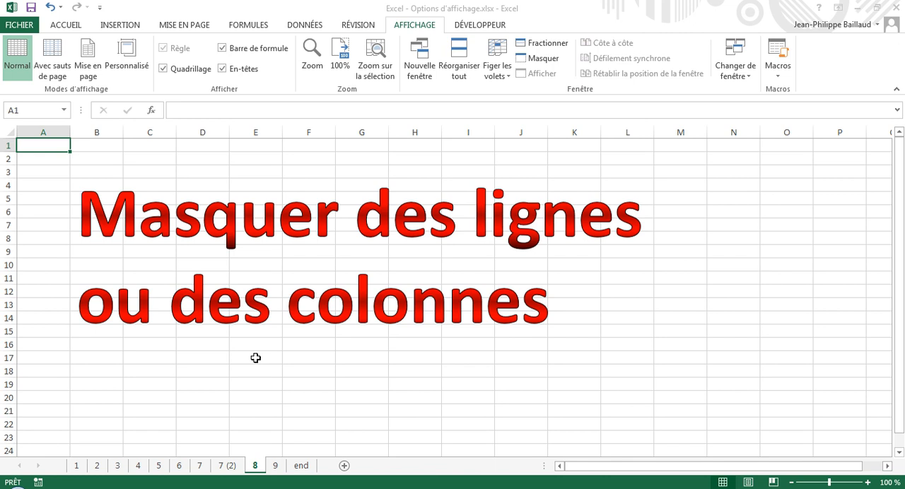
pyautogui.click(275, 465)
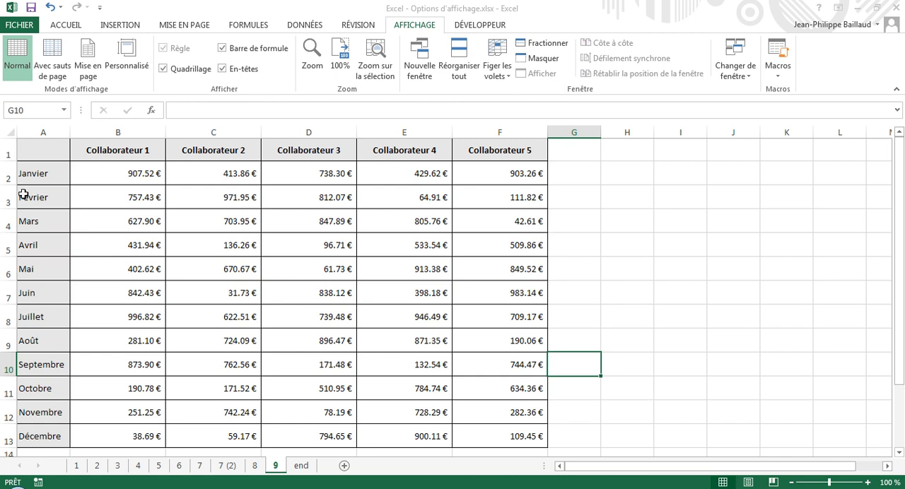
pyautogui.click(7, 366)
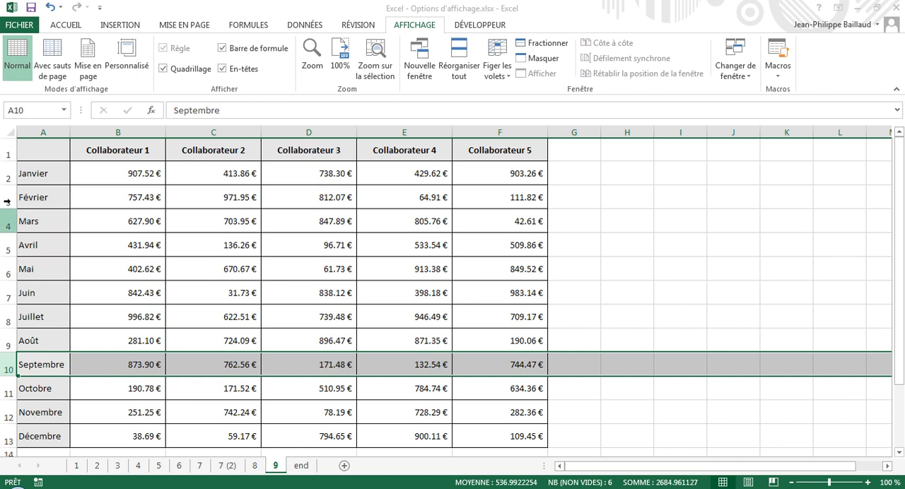
pyautogui.moveTo(7, 199); pyautogui.dragTo(5, 366)
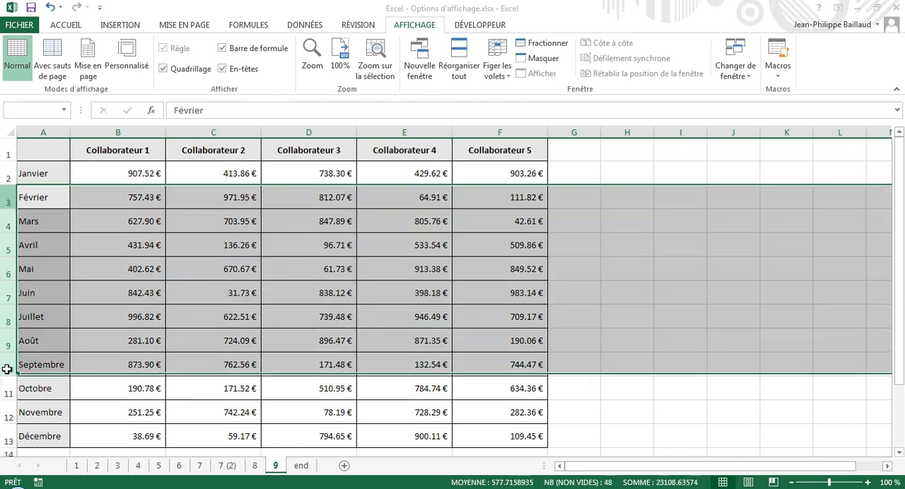
pyautogui.rightClick(5, 244)
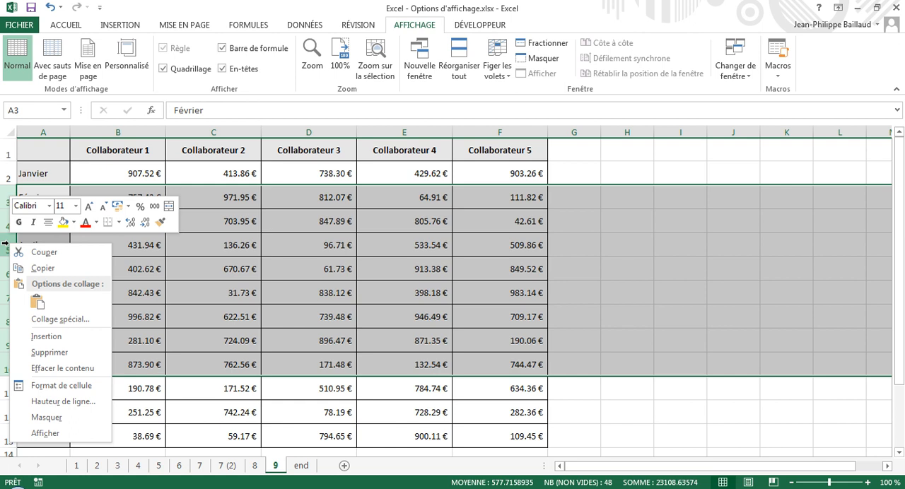
pyautogui.click(43, 421)
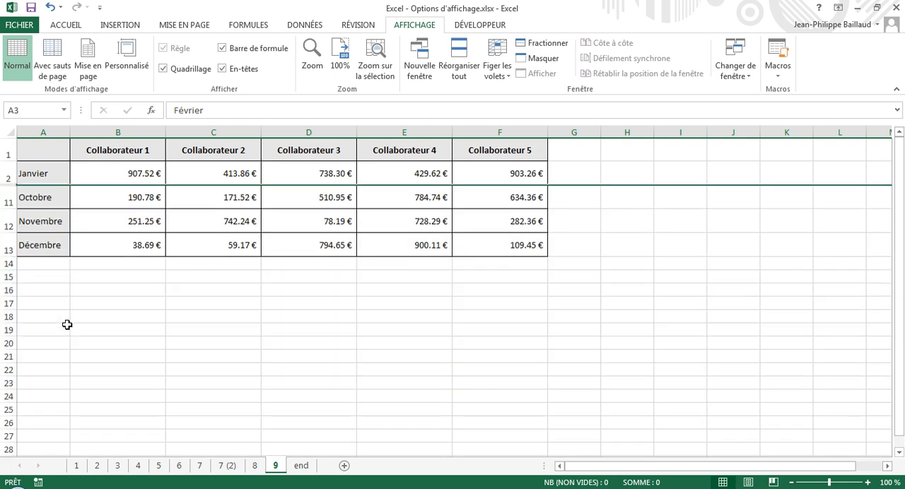
pyautogui.click(193, 289)
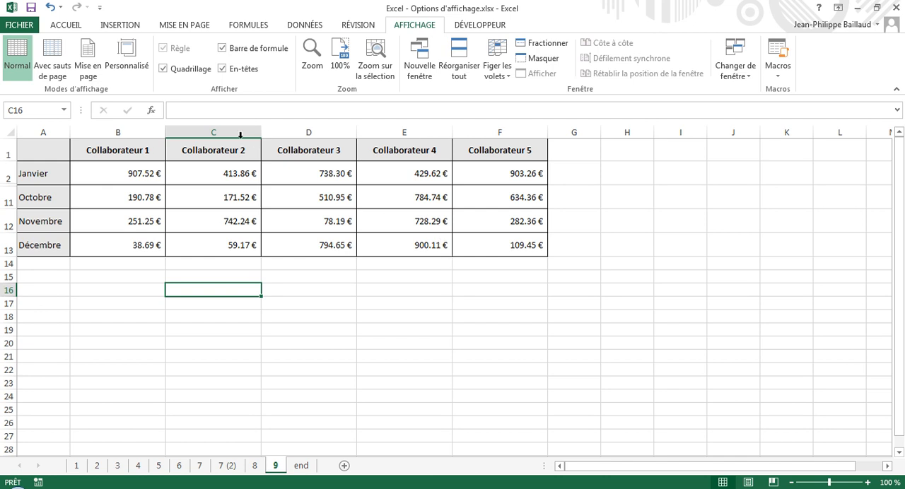
# Hide columns C and D, holding Collaborateur 2 and Collaborateur 3.
pyautogui.moveTo(239, 133); pyautogui.dragTo(277, 134)
pyautogui.rightClick(277, 134)
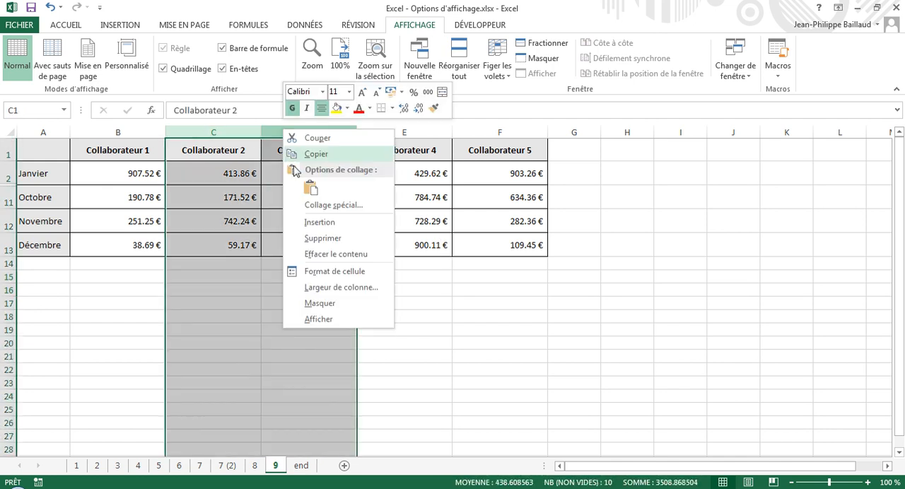
pyautogui.click(325, 305)
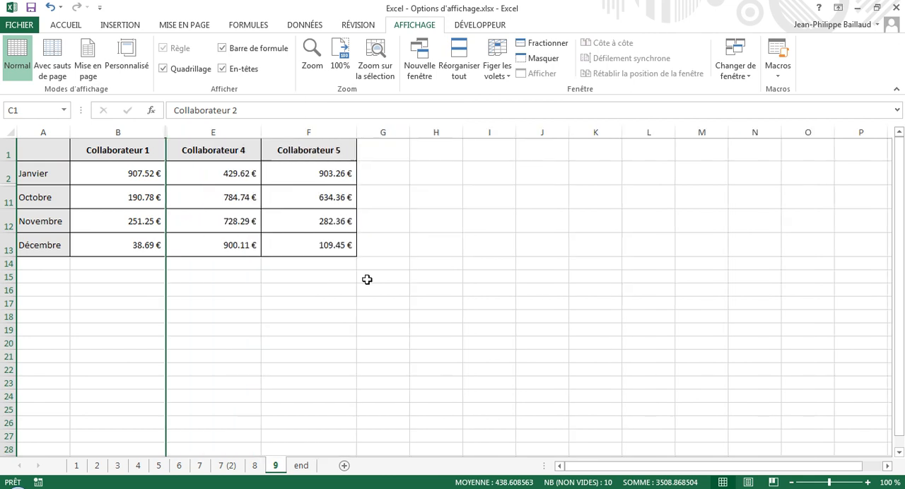
pyautogui.click(368, 278)
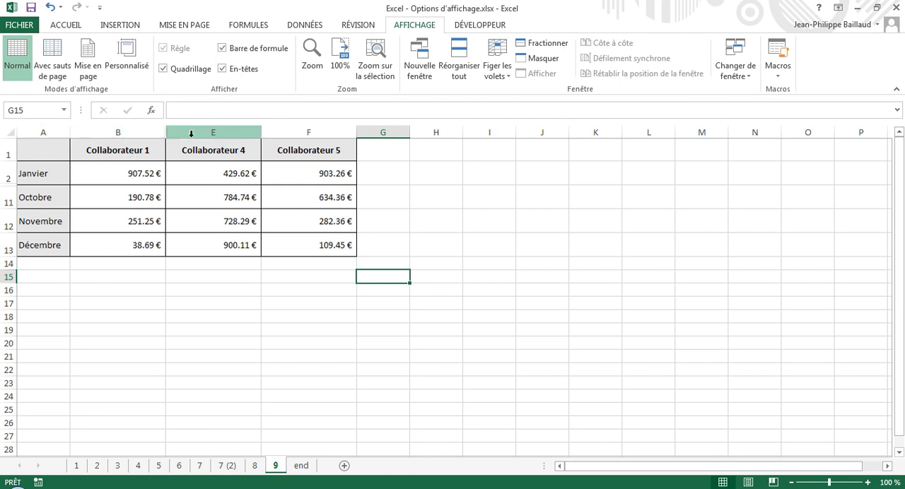
# Unhide the columns hidden between columns B and E.
pyautogui.click(151, 135)
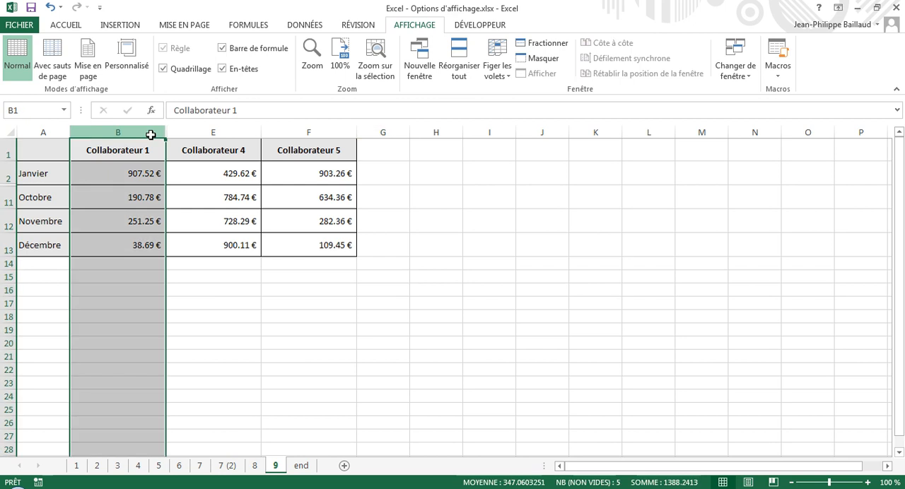
pyautogui.keyDown('shift'); pyautogui.click(177, 135); pyautogui.keyUp('shift')
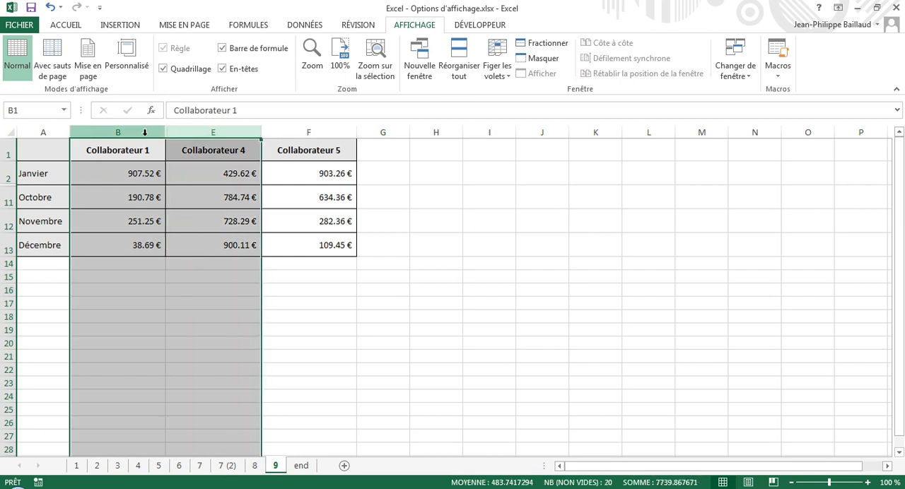
pyautogui.rightClick(145, 133)
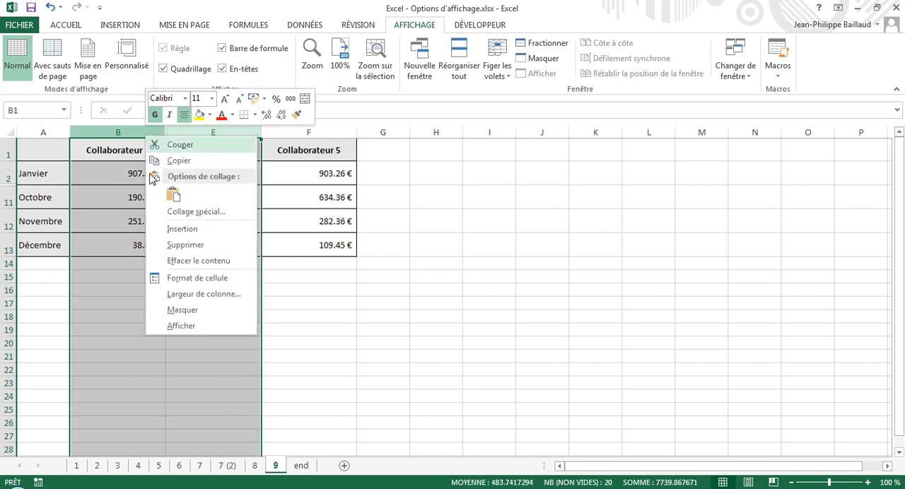
pyautogui.click(181, 326)
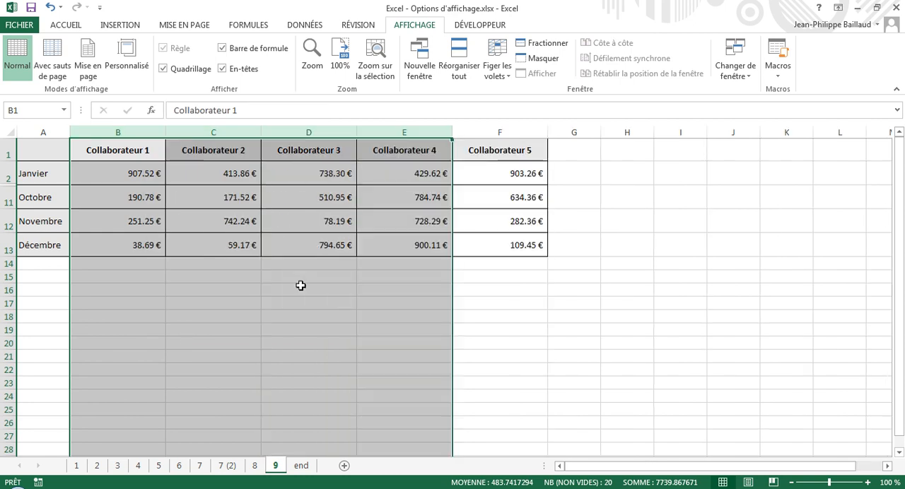
pyautogui.click(299, 286)
# Unhide the rows hidden between rows 2 and 11.
pyautogui.moveTo(9, 174); pyautogui.dragTo(9, 198)
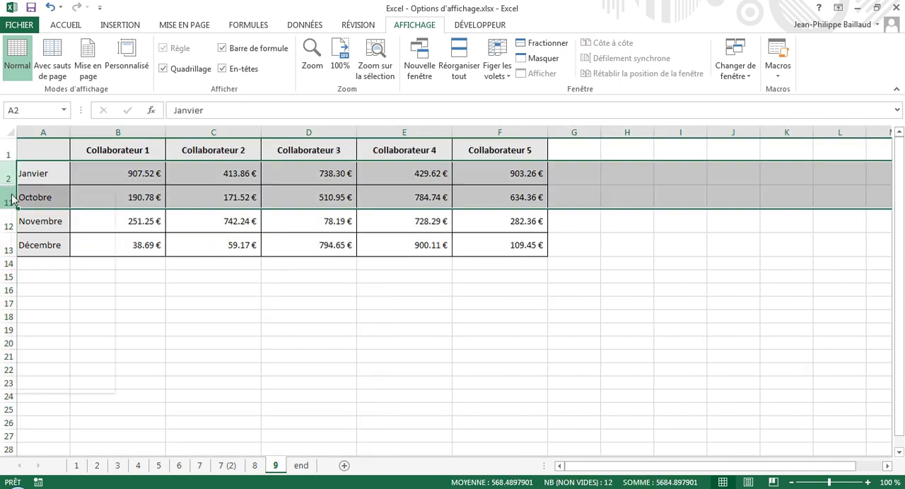
pyautogui.rightClick(10, 198)
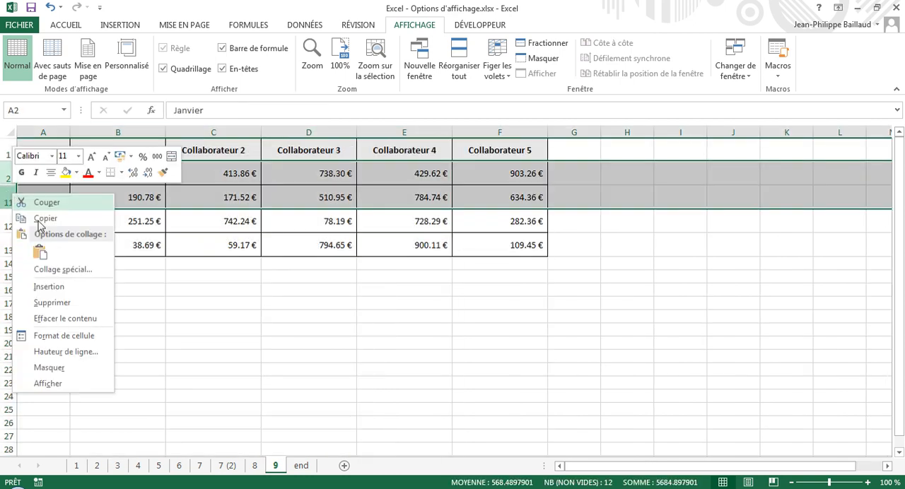
pyautogui.click(61, 384)
pyautogui.click(246, 318)
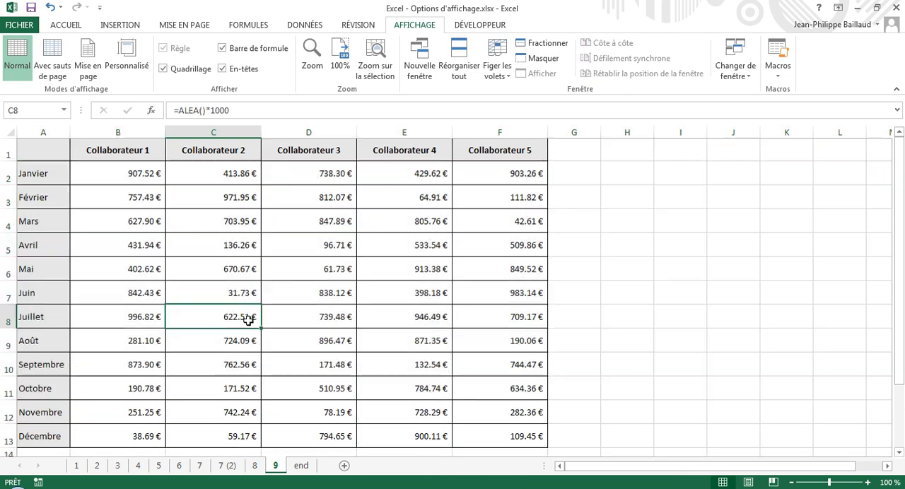
# Hide the non-adjacent rows 3, 6 and 9, holding Février, Mai and Août, in a single operation.
pyautogui.click(8, 197)
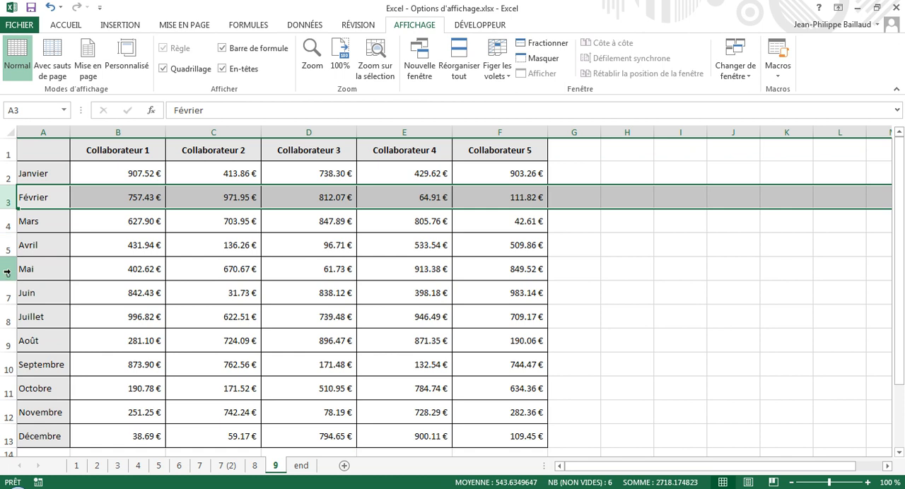
pyautogui.keyDown('ctrl'); pyautogui.click(7, 271); pyautogui.keyUp('ctrl')
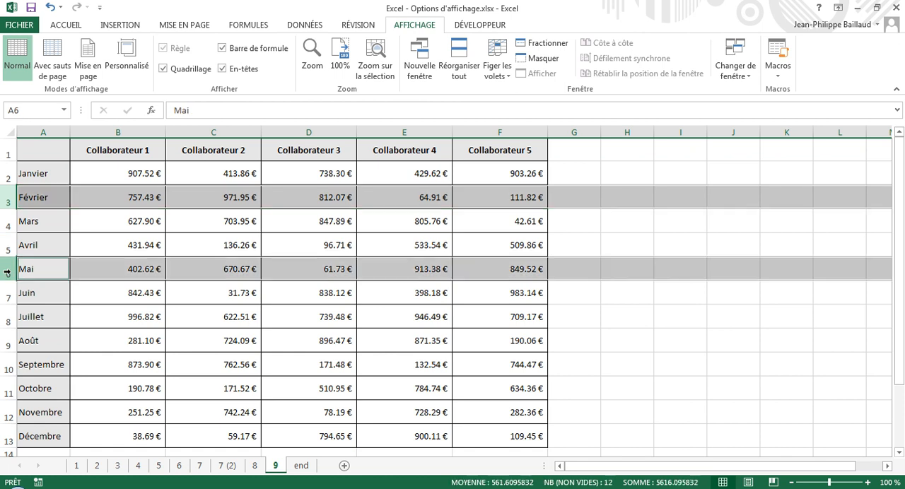
pyautogui.keyDown('ctrl'); pyautogui.click(5, 339); pyautogui.keyUp('ctrl')
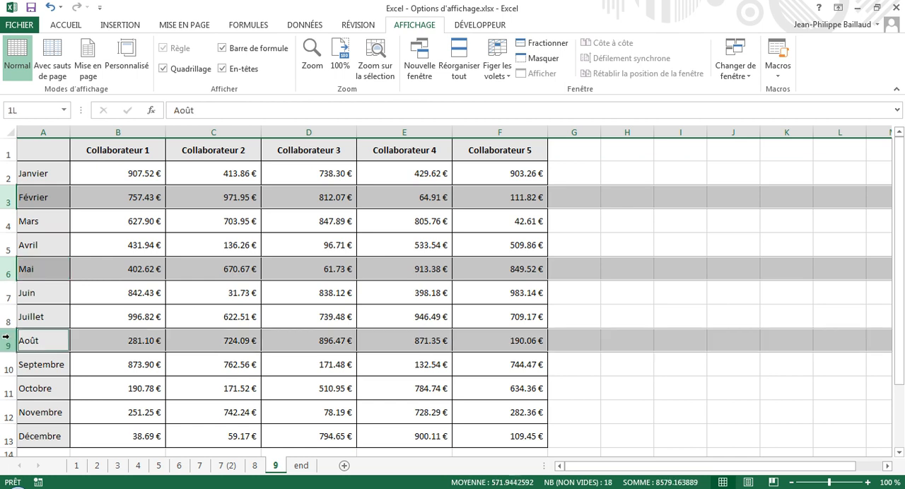
pyautogui.rightClick(7, 274)
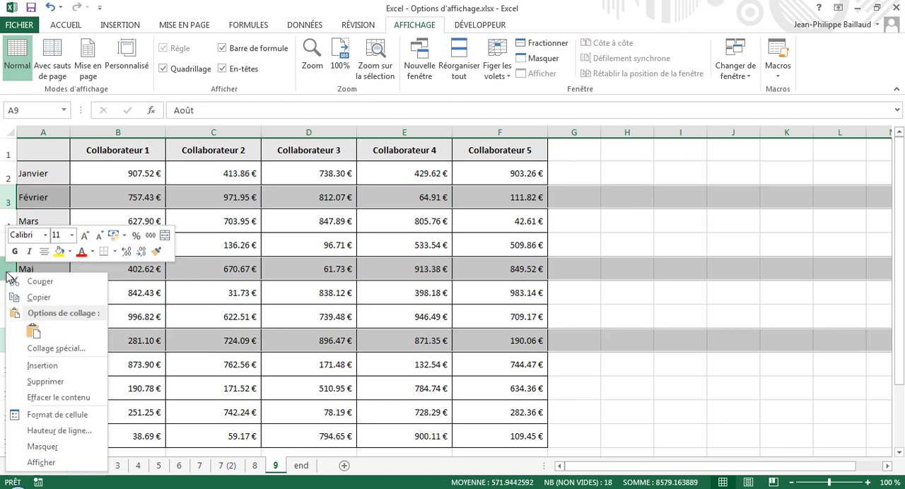
pyautogui.click(42, 446)
pyautogui.click(152, 362)
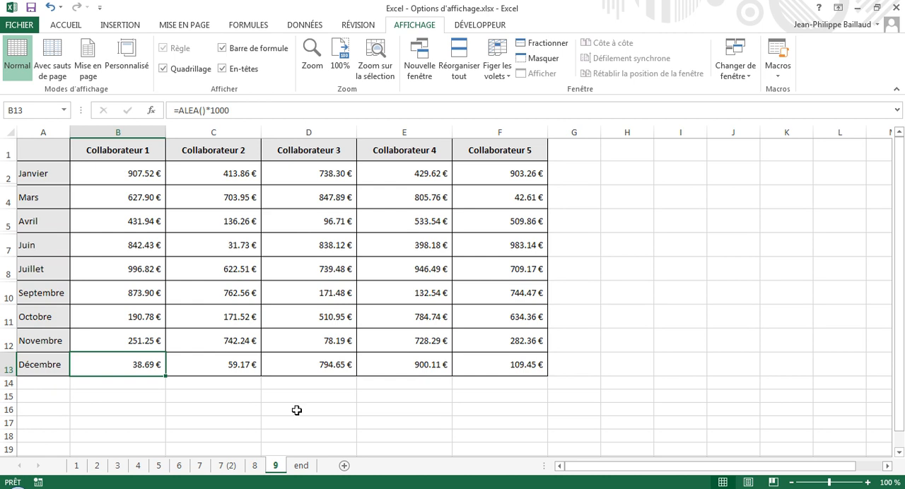
# Hide the entire sheet 9 in the workbook.
pyautogui.rightClick(275, 465)
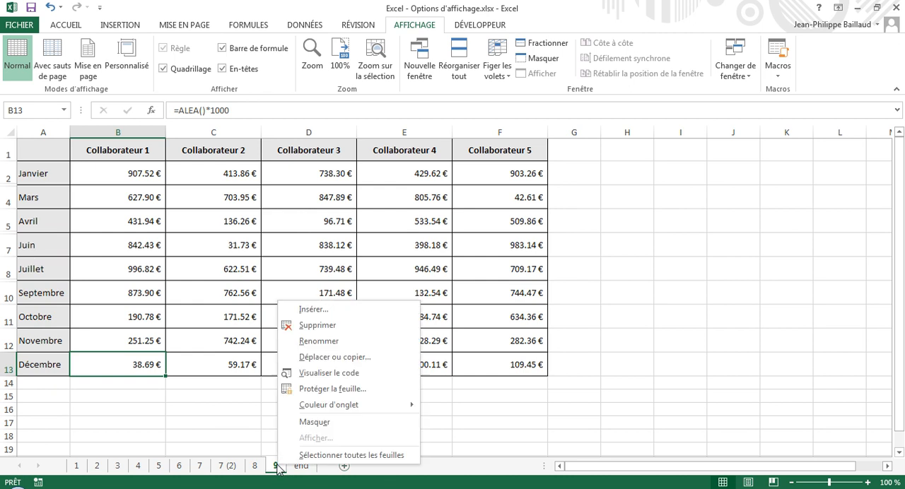
pyautogui.click(309, 423)
pyautogui.click(319, 423)
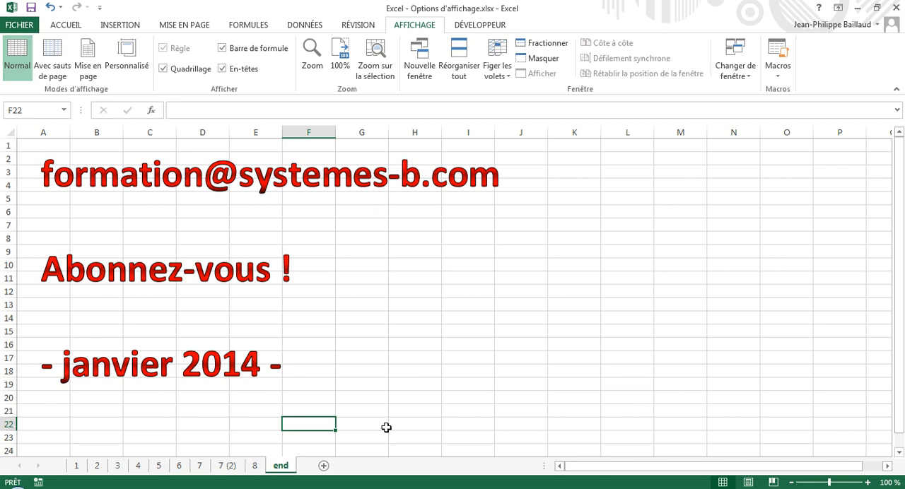
# Unhide sheet 9 from the list of hidden sheets and go to the sheet named end.
pyautogui.rightClick(201, 466)
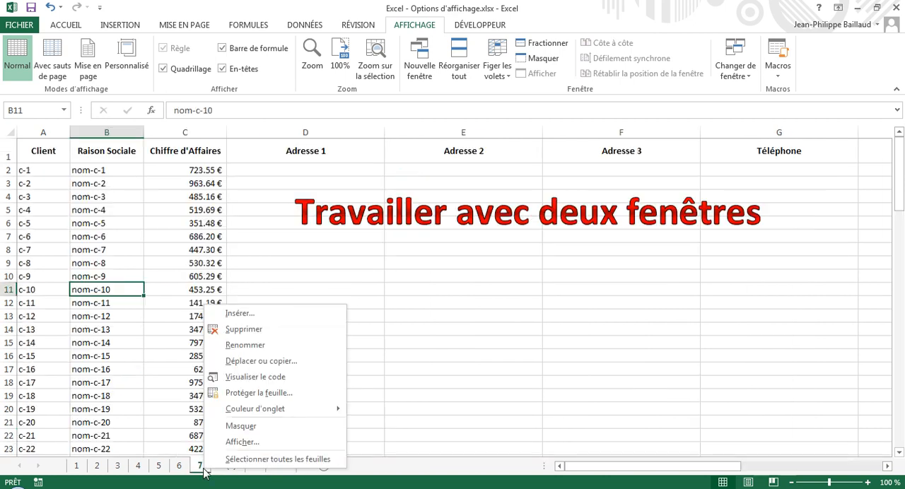
pyautogui.click(263, 449)
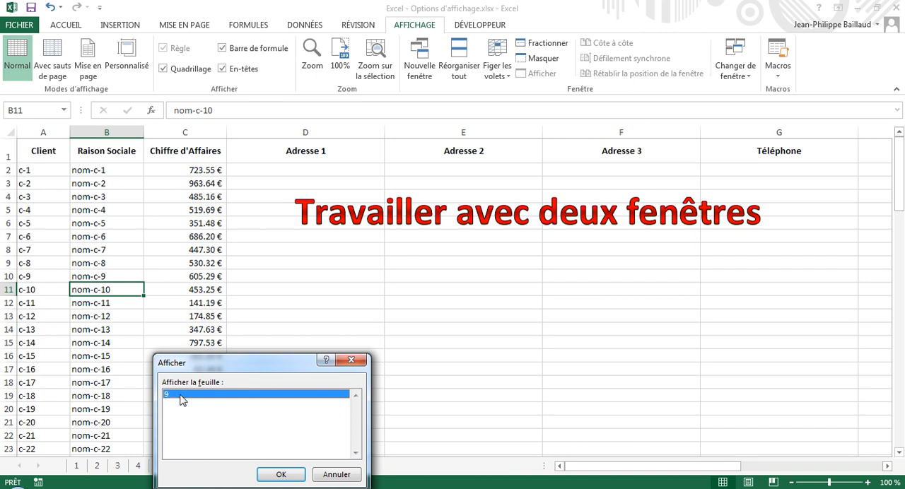
pyautogui.click(280, 474)
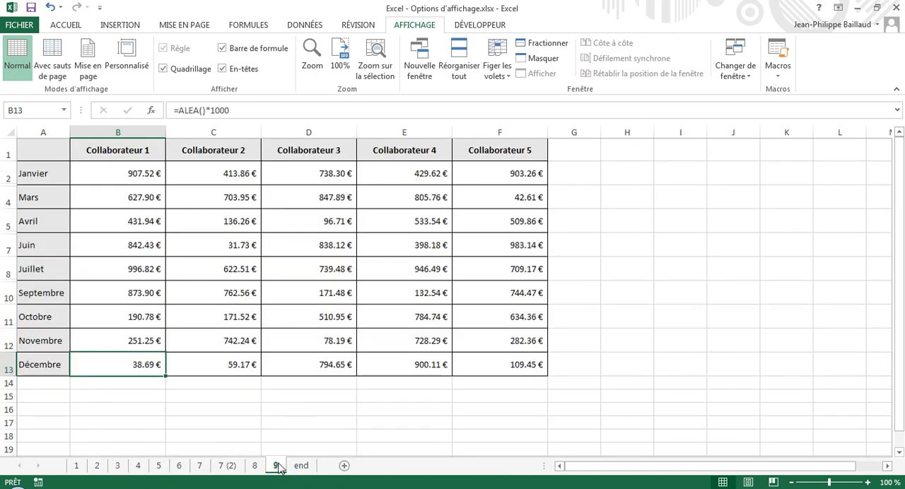
pyautogui.click(302, 466)
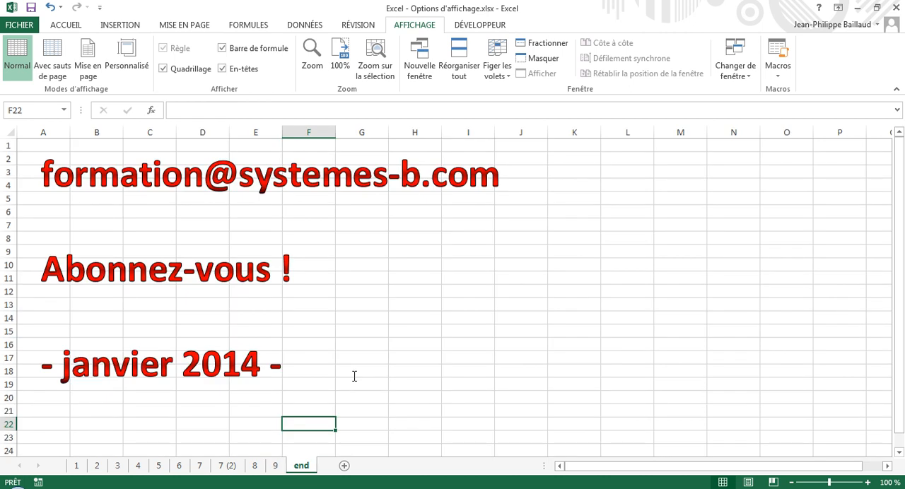